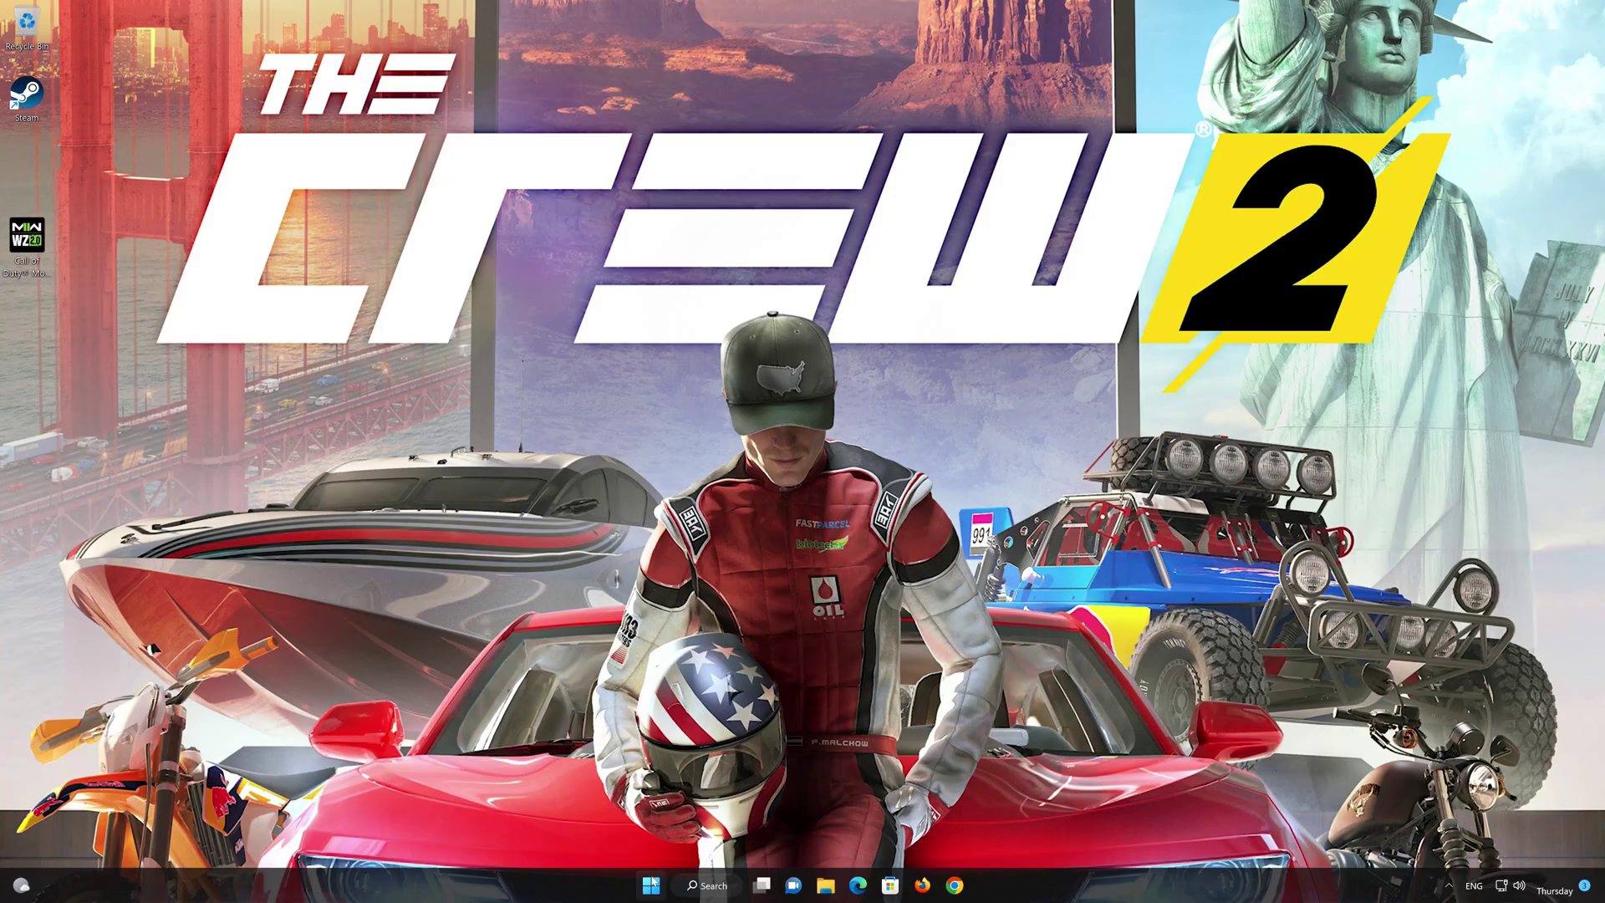
# Launch Control Panel from Start search and go to Network and Internet > Network and Sharing Center
pyautogui.press('super')
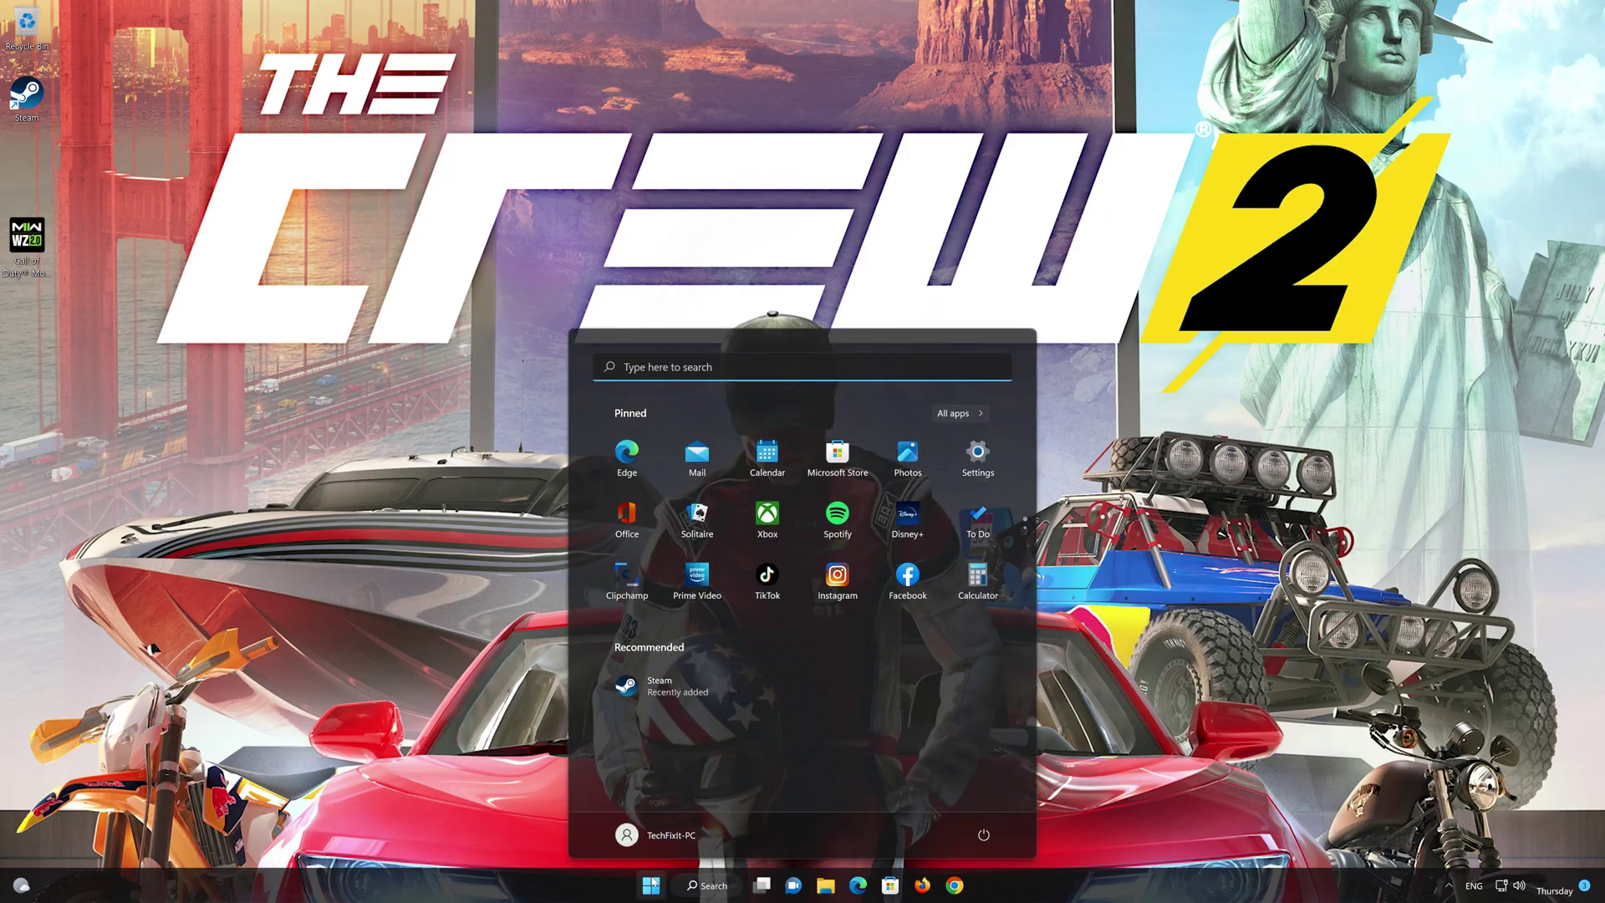
pyautogui.write('control panel')
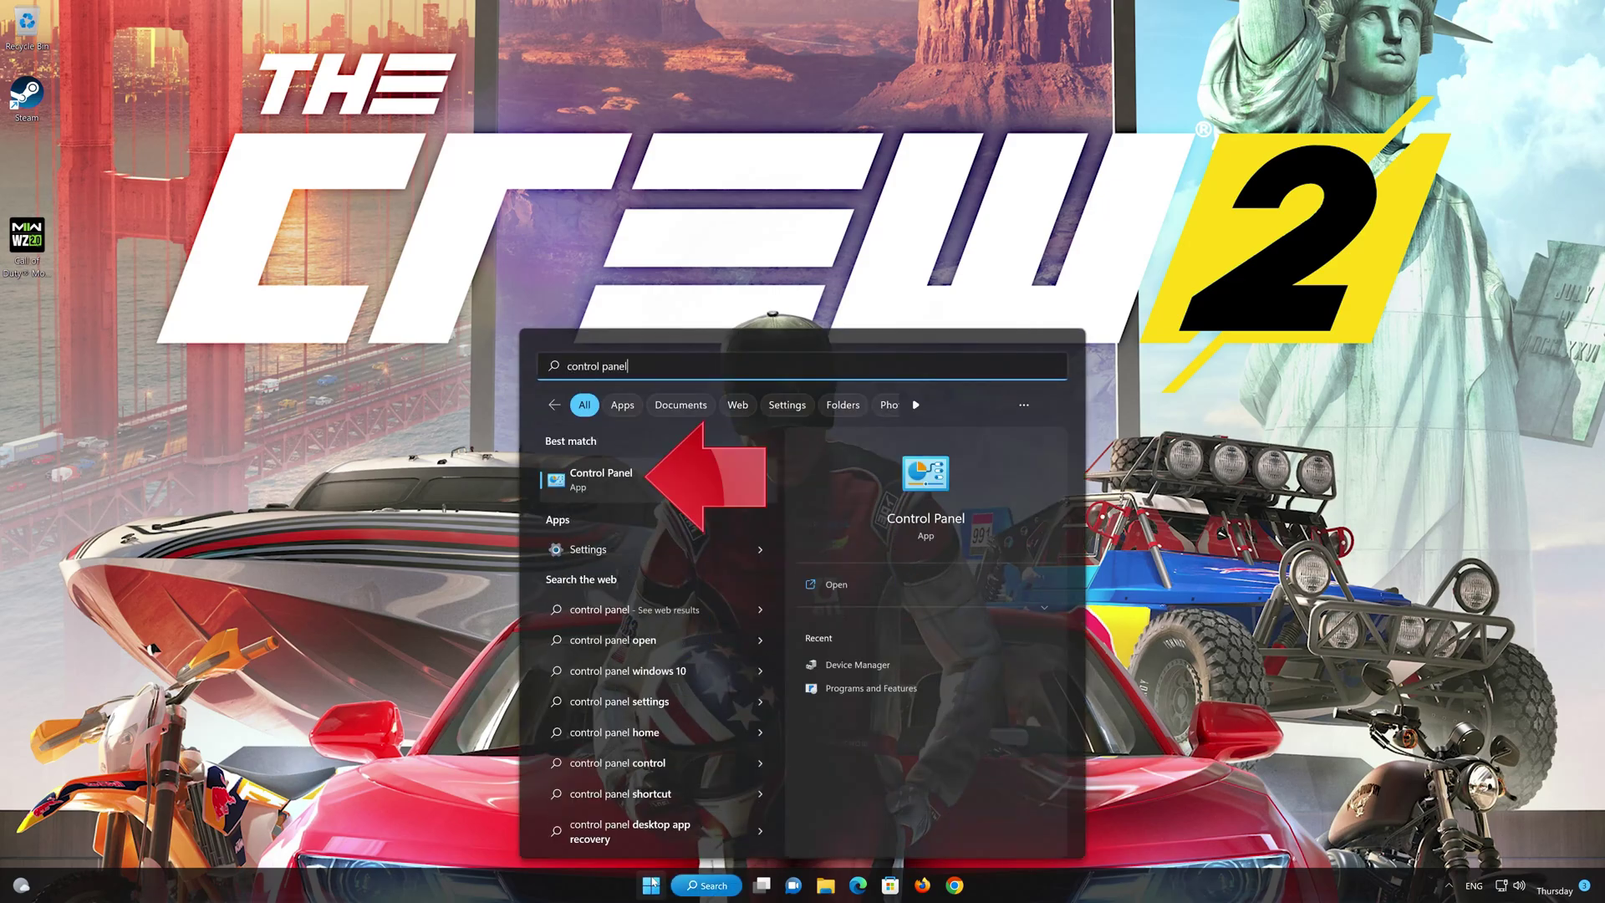
pyautogui.click(646, 483)
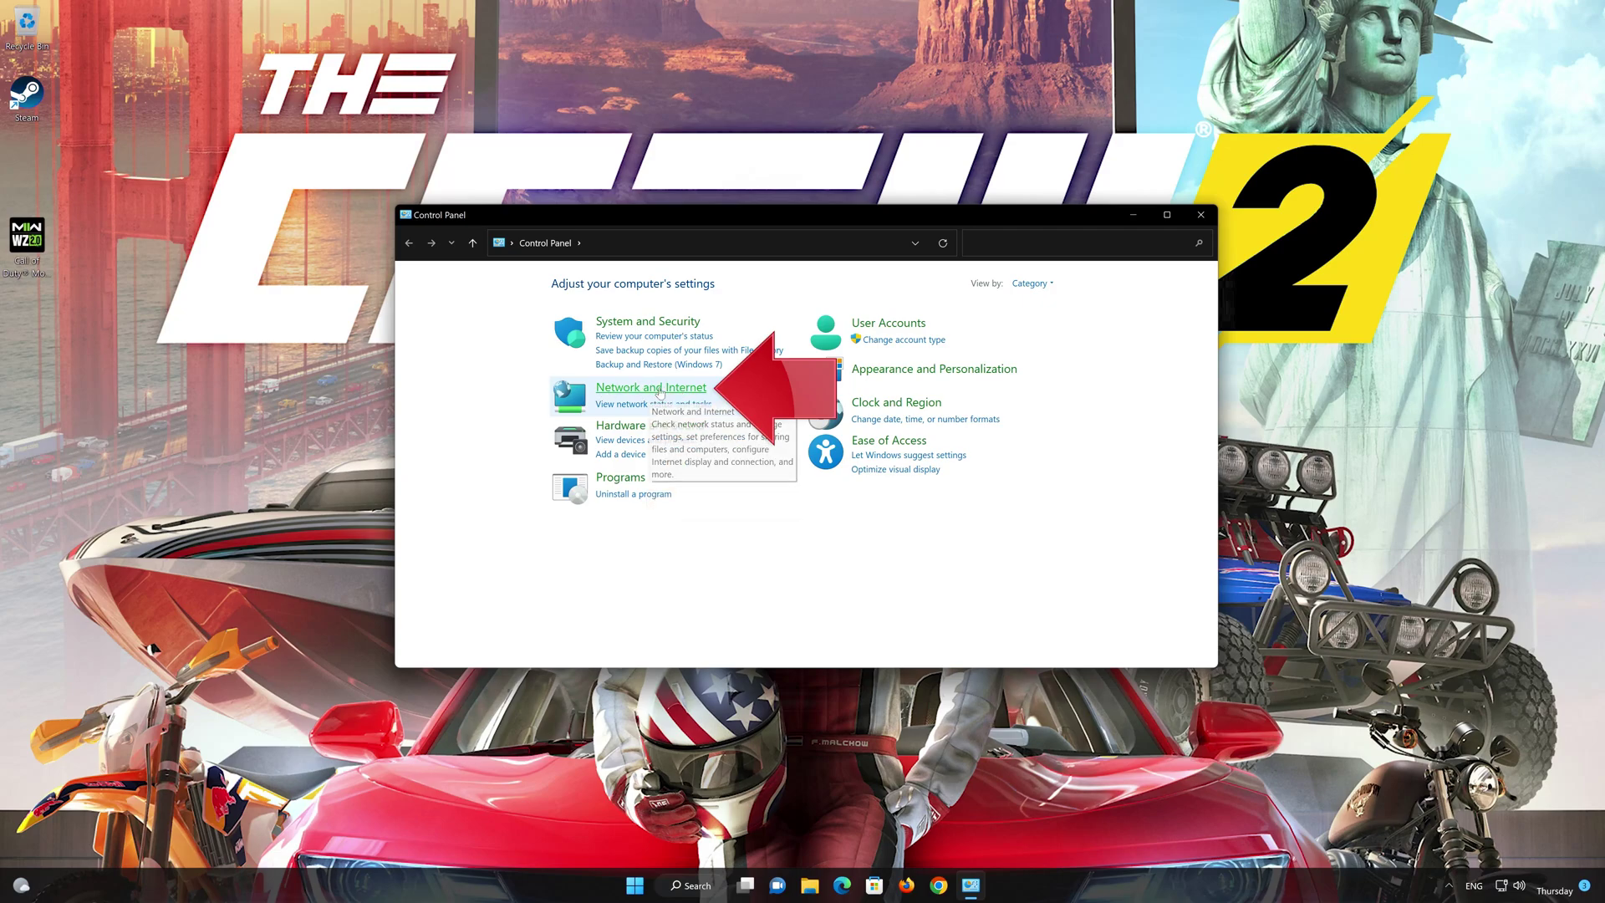
pyautogui.click(660, 389)
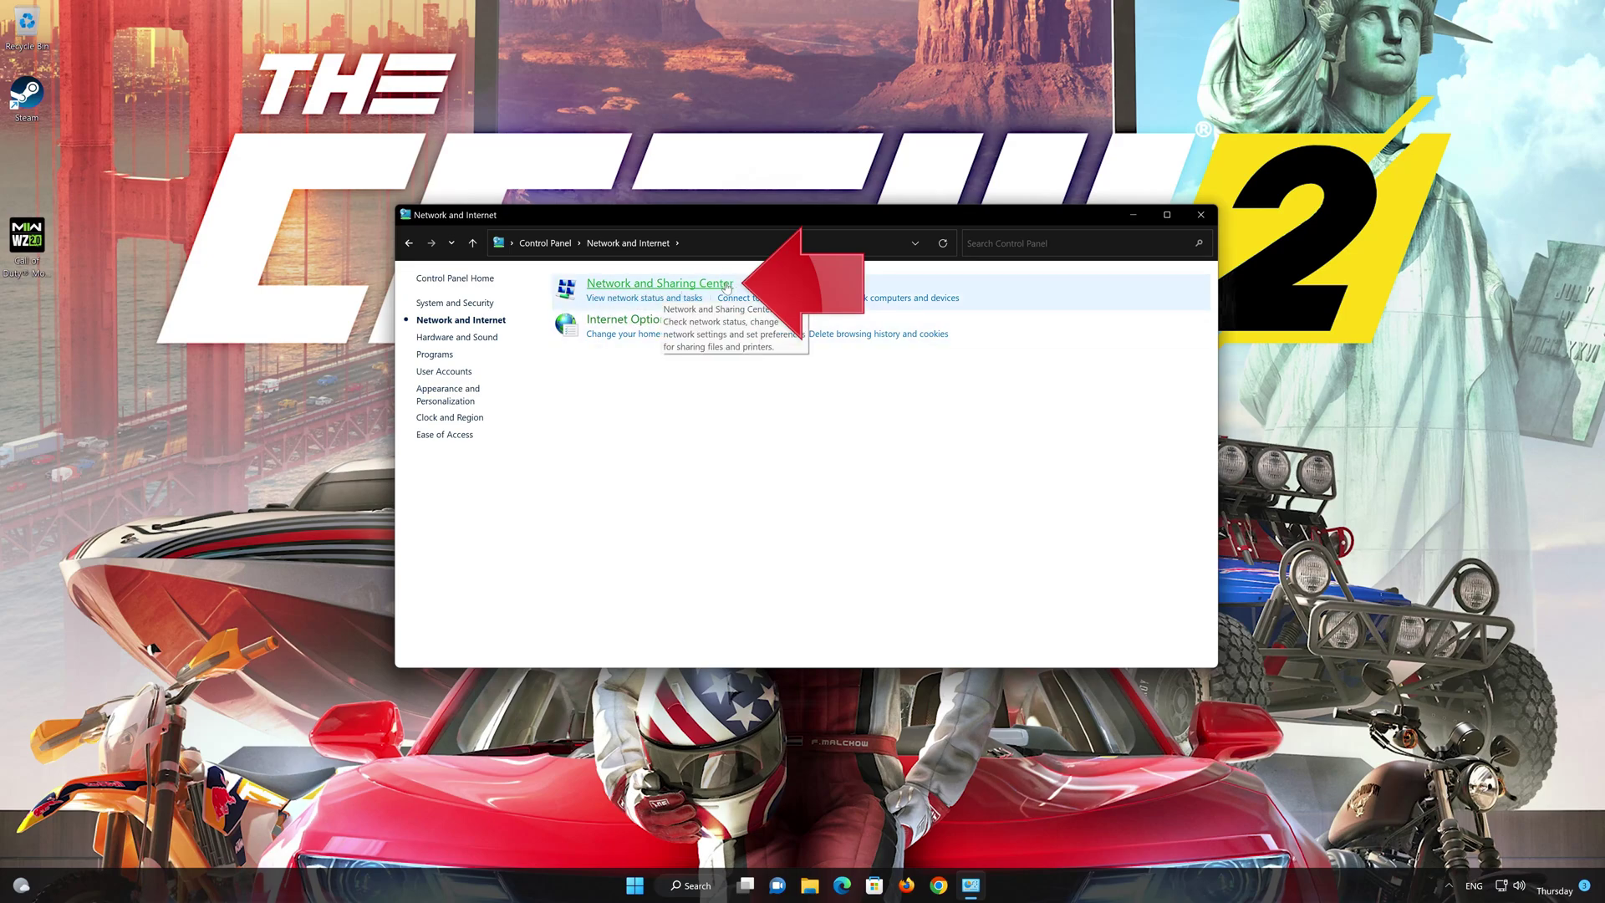
pyautogui.click(678, 284)
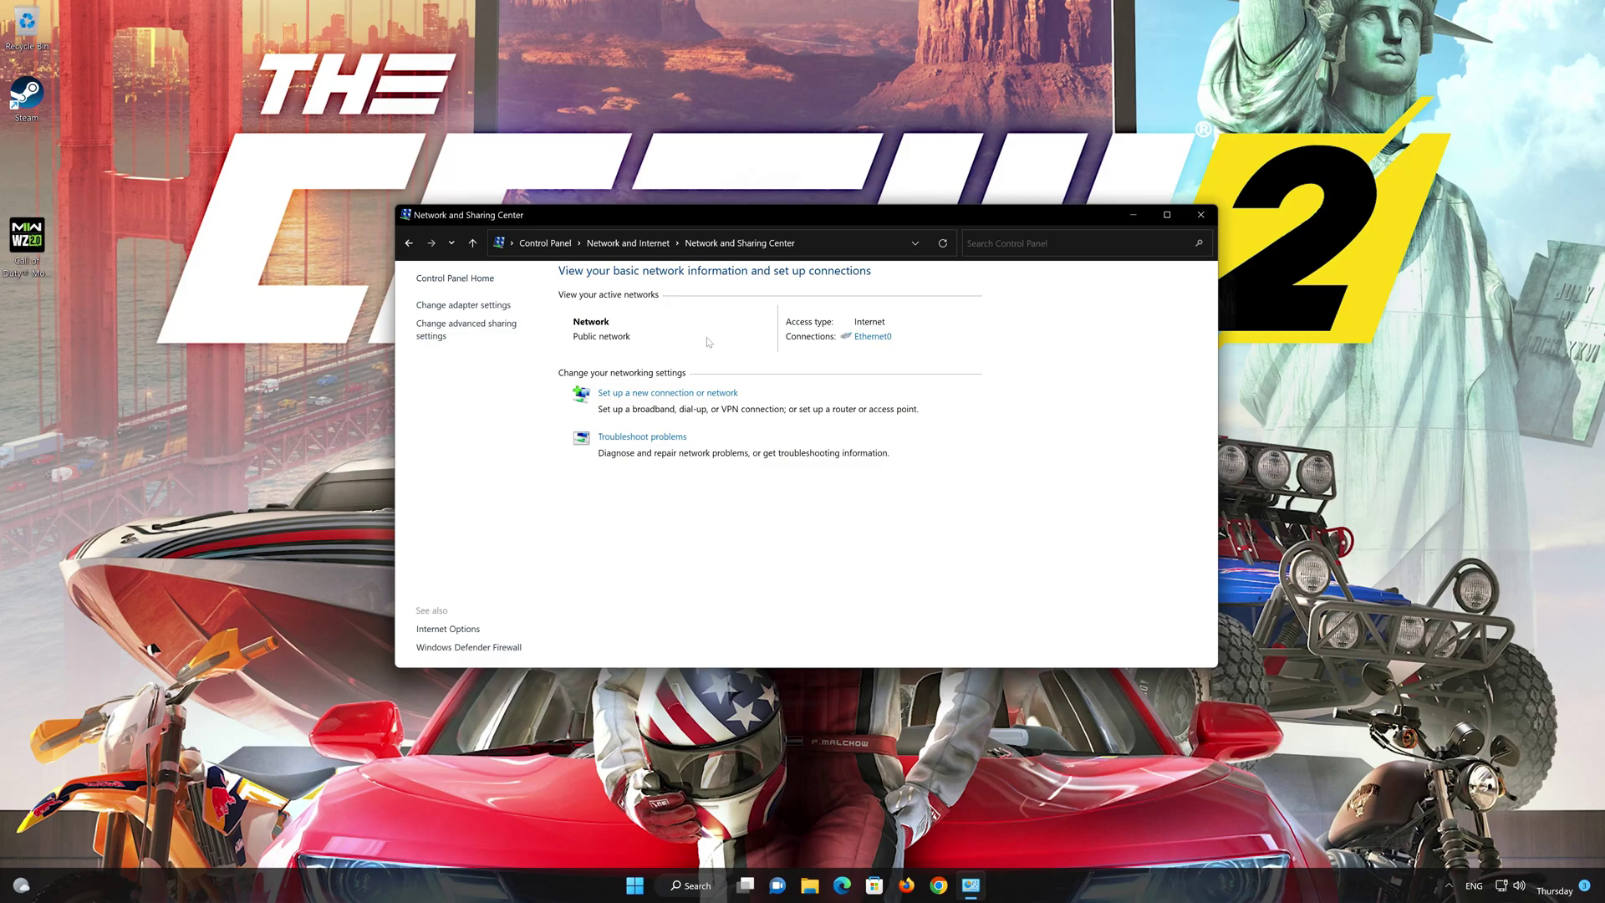
# Open the Ethernet0 connection's properties and select Internet Protocol Version 4 (TCP/IPv4)
pyautogui.click(872, 339)
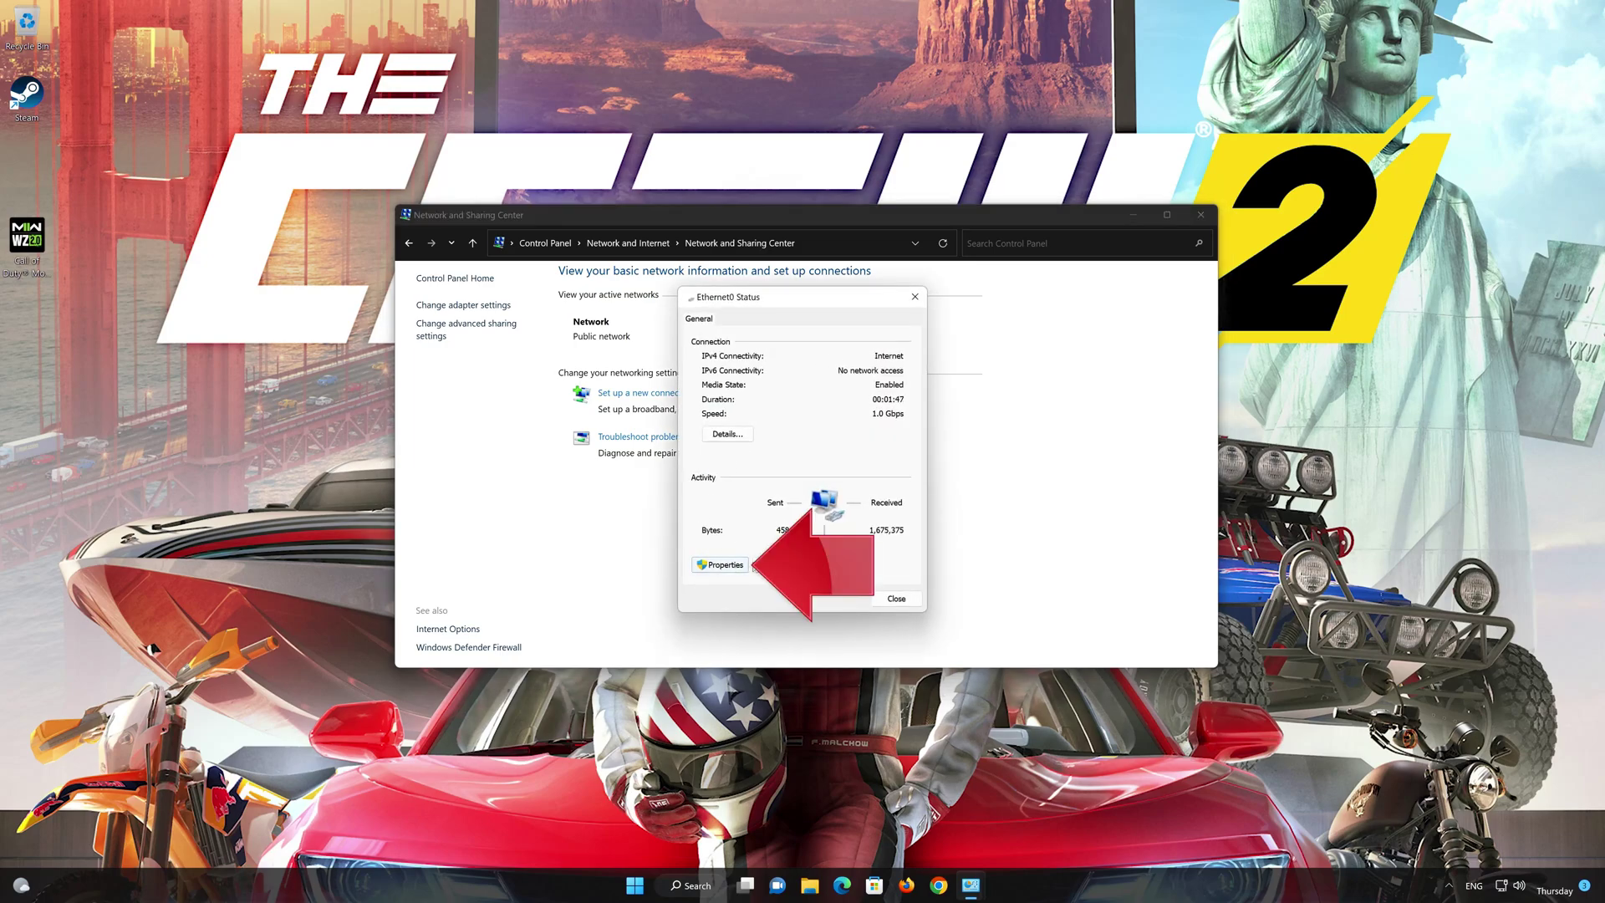
pyautogui.click(720, 564)
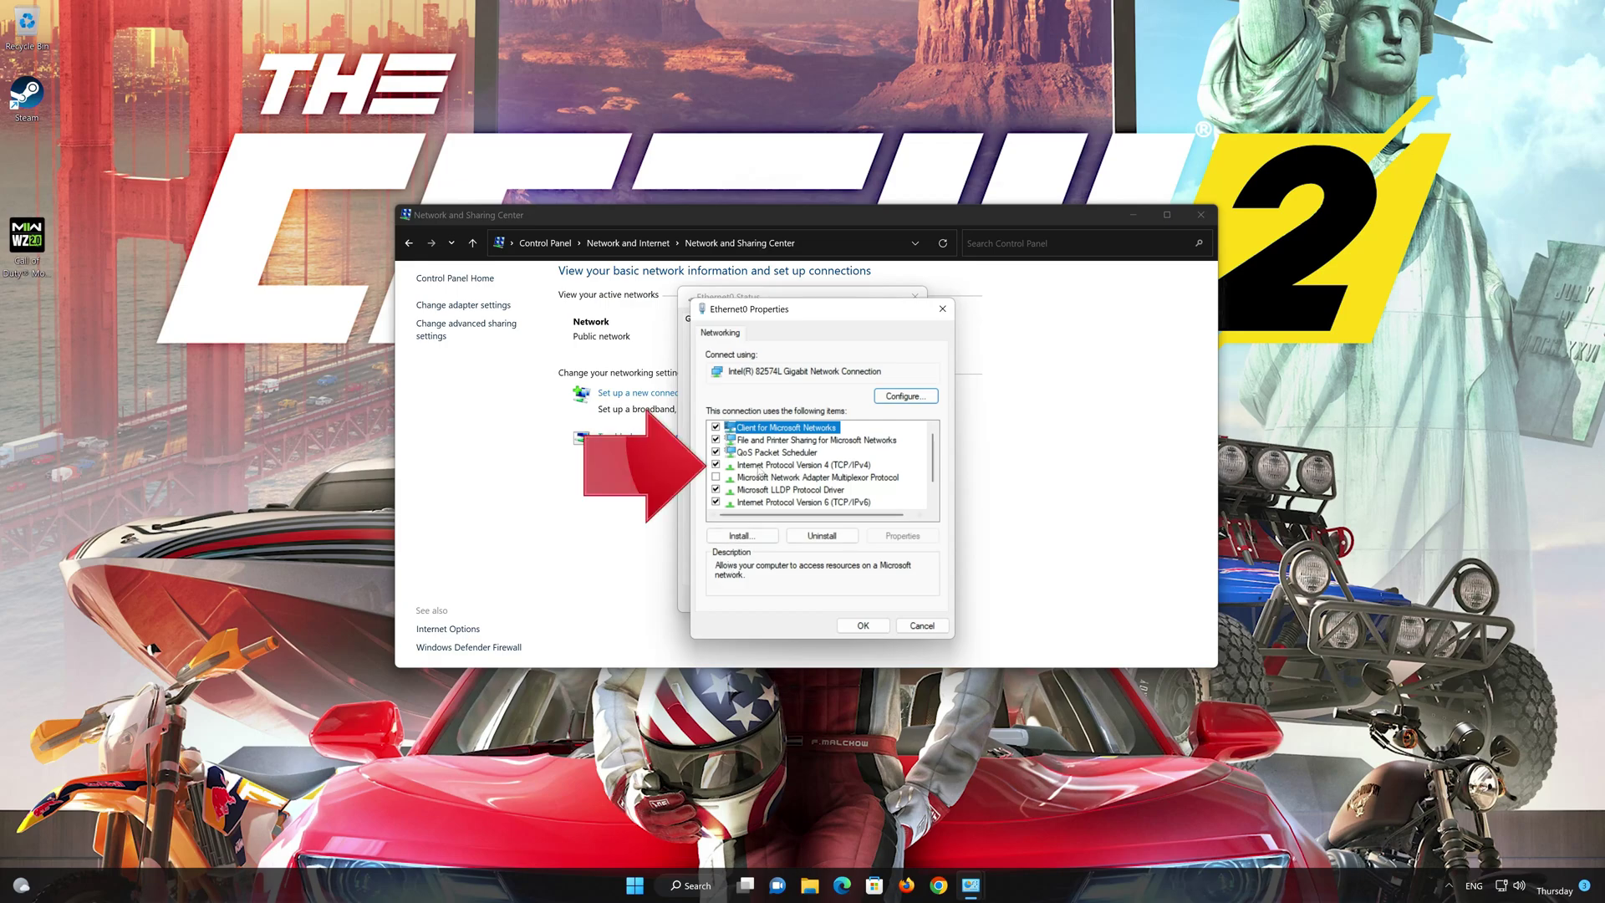
pyautogui.click(723, 466)
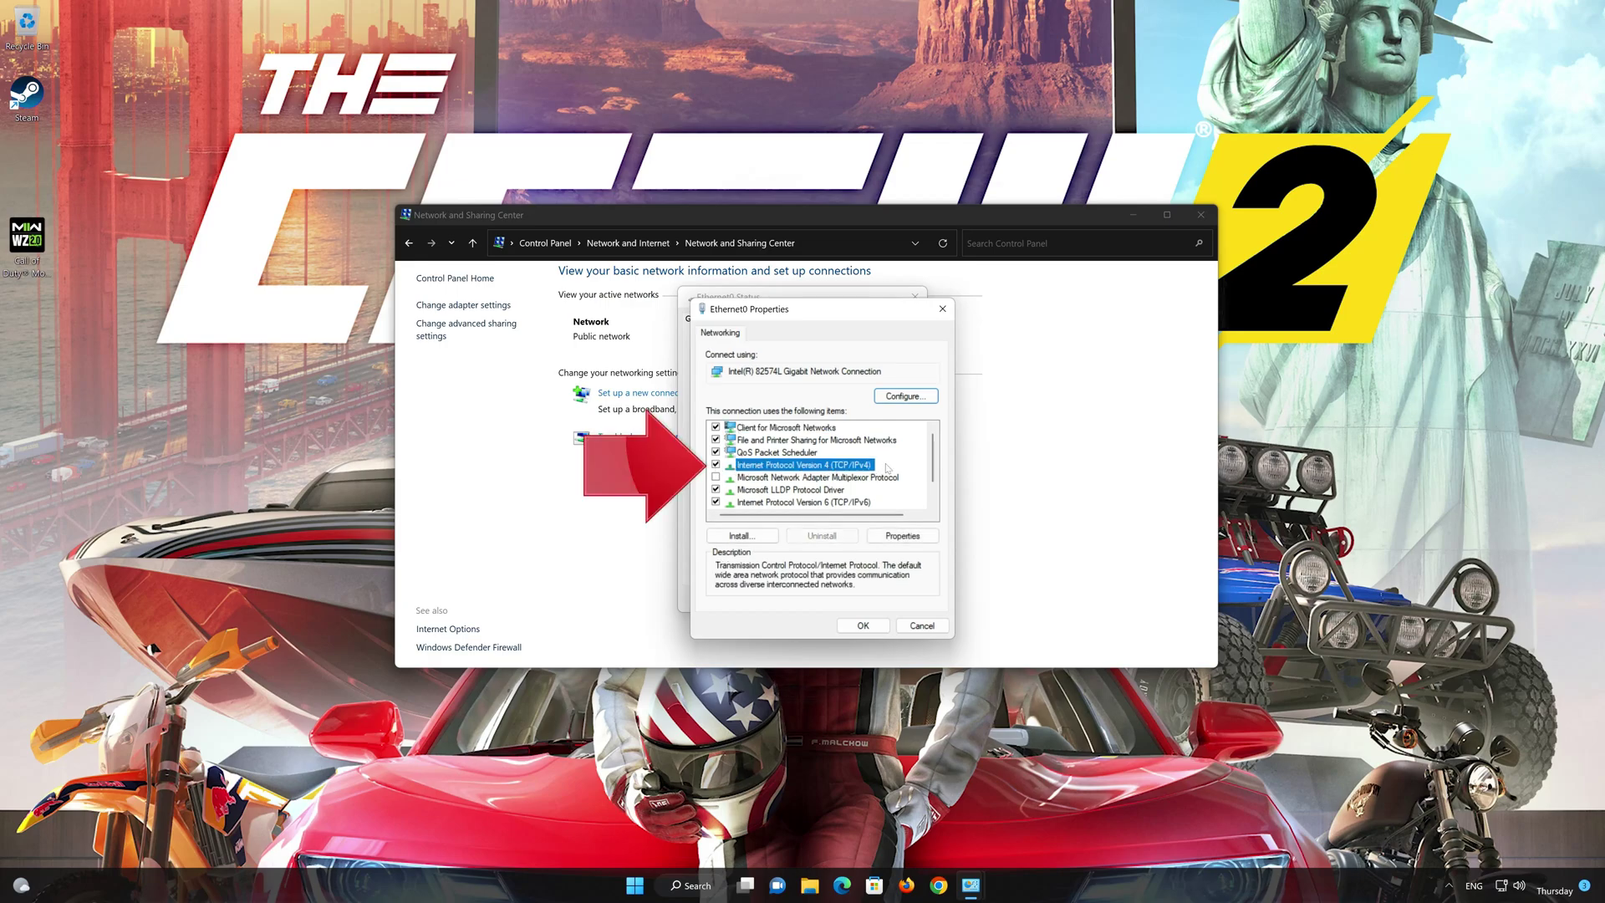
# Set Ethernet0's IPv4 DNS servers manually to 8.8.8.8 and 8.8.4.4, save, and close the properties
pyautogui.click(903, 538)
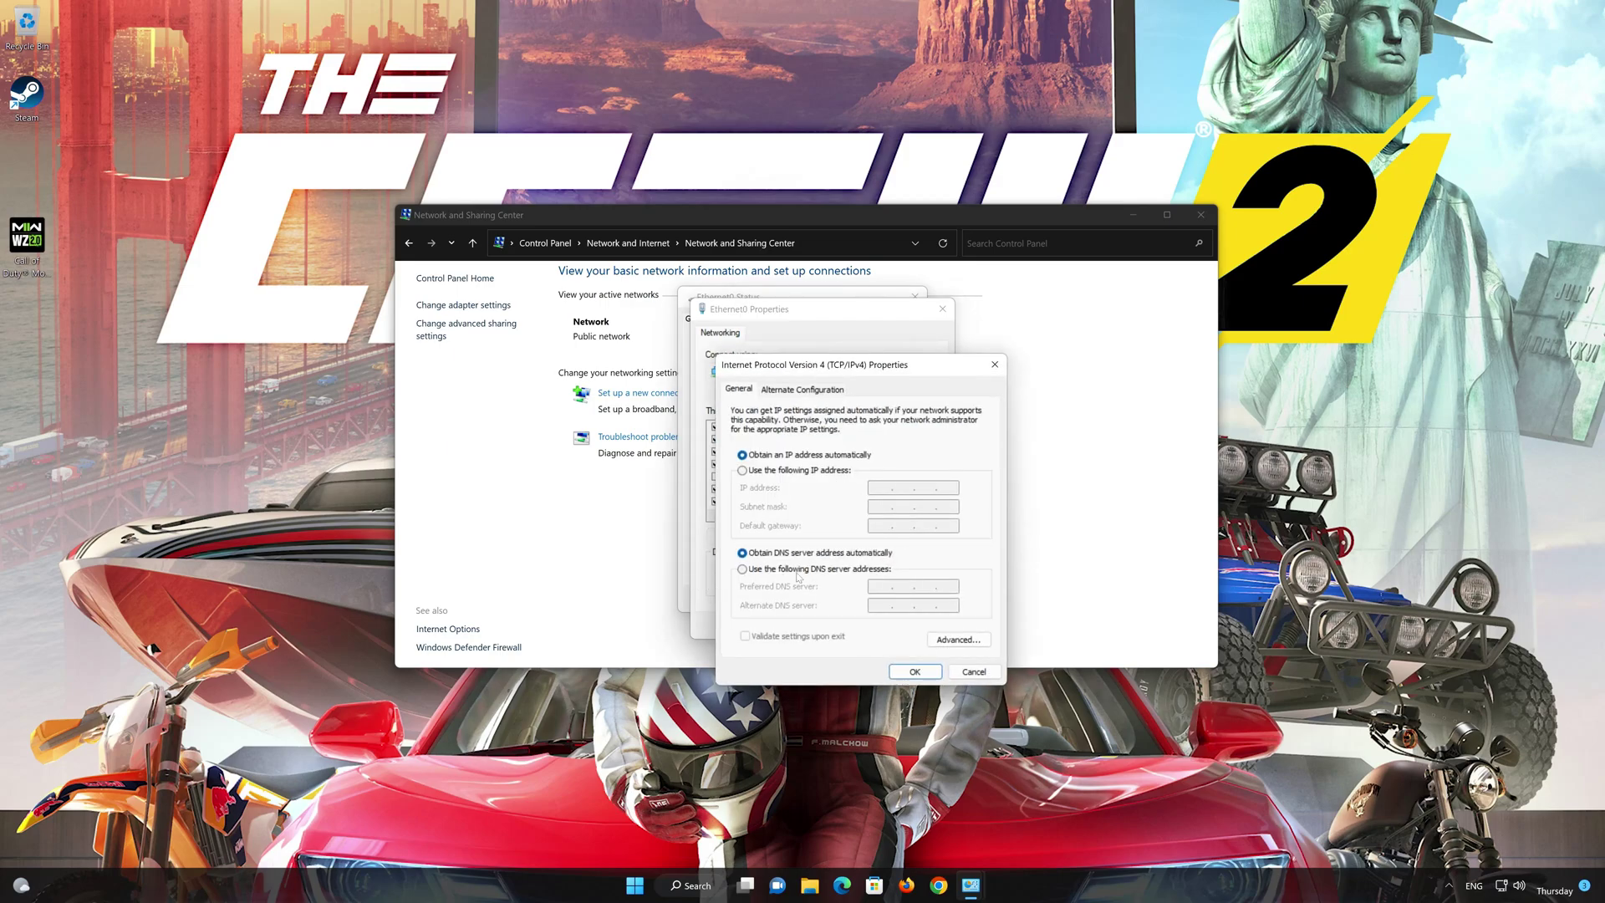
pyautogui.click(742, 570)
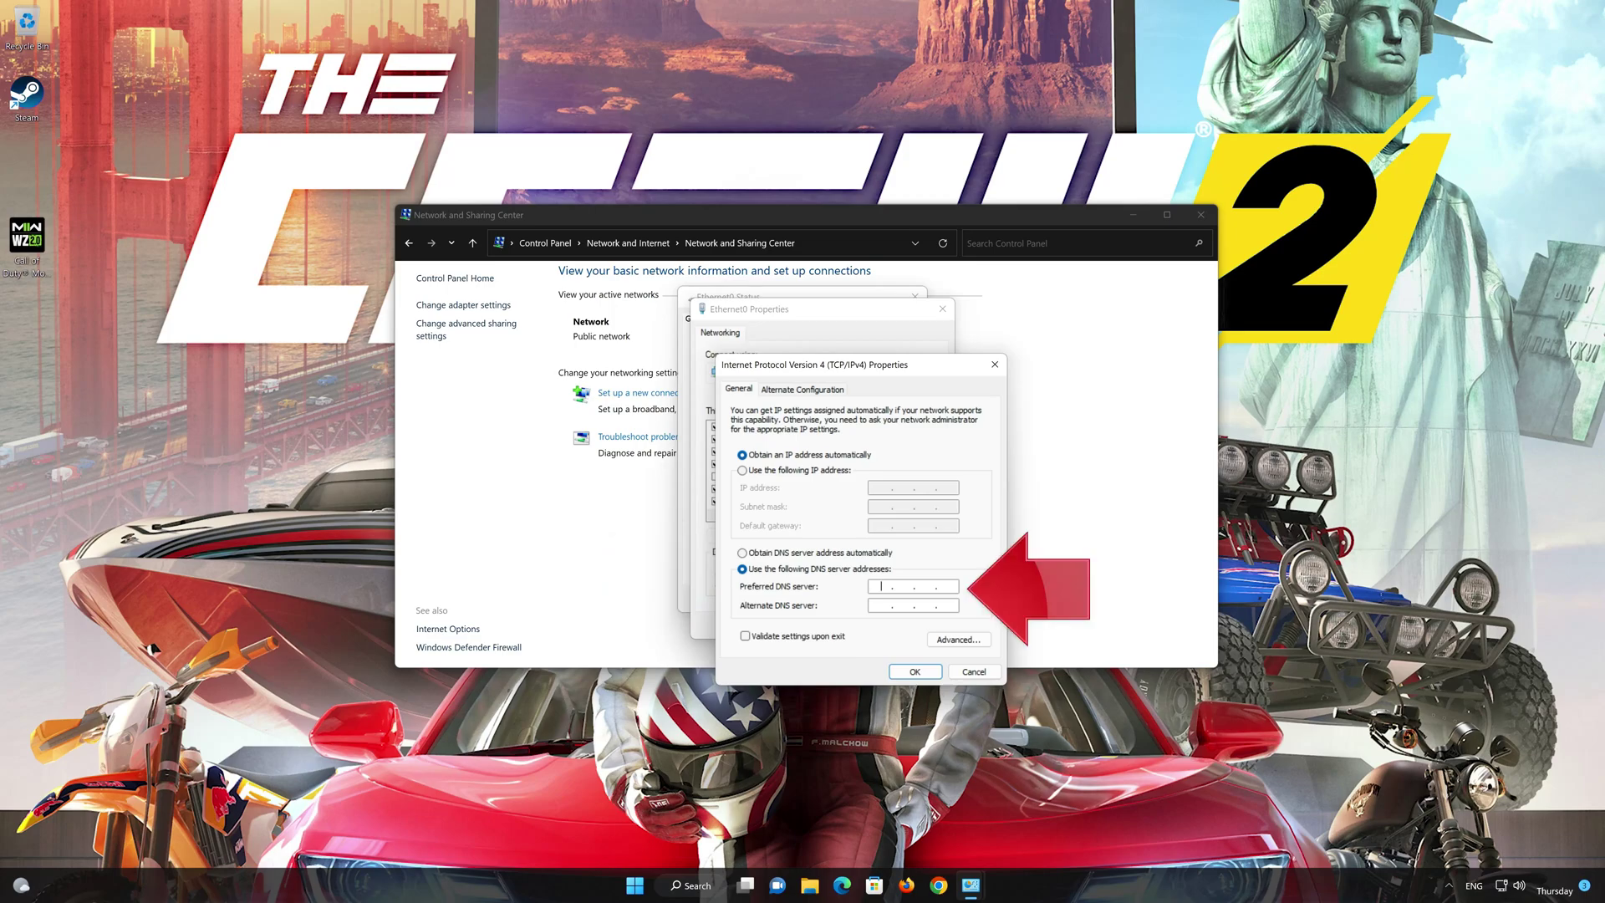
pyautogui.write('8.8.8.8')
pyautogui.click(882, 605)
pyautogui.write('8')
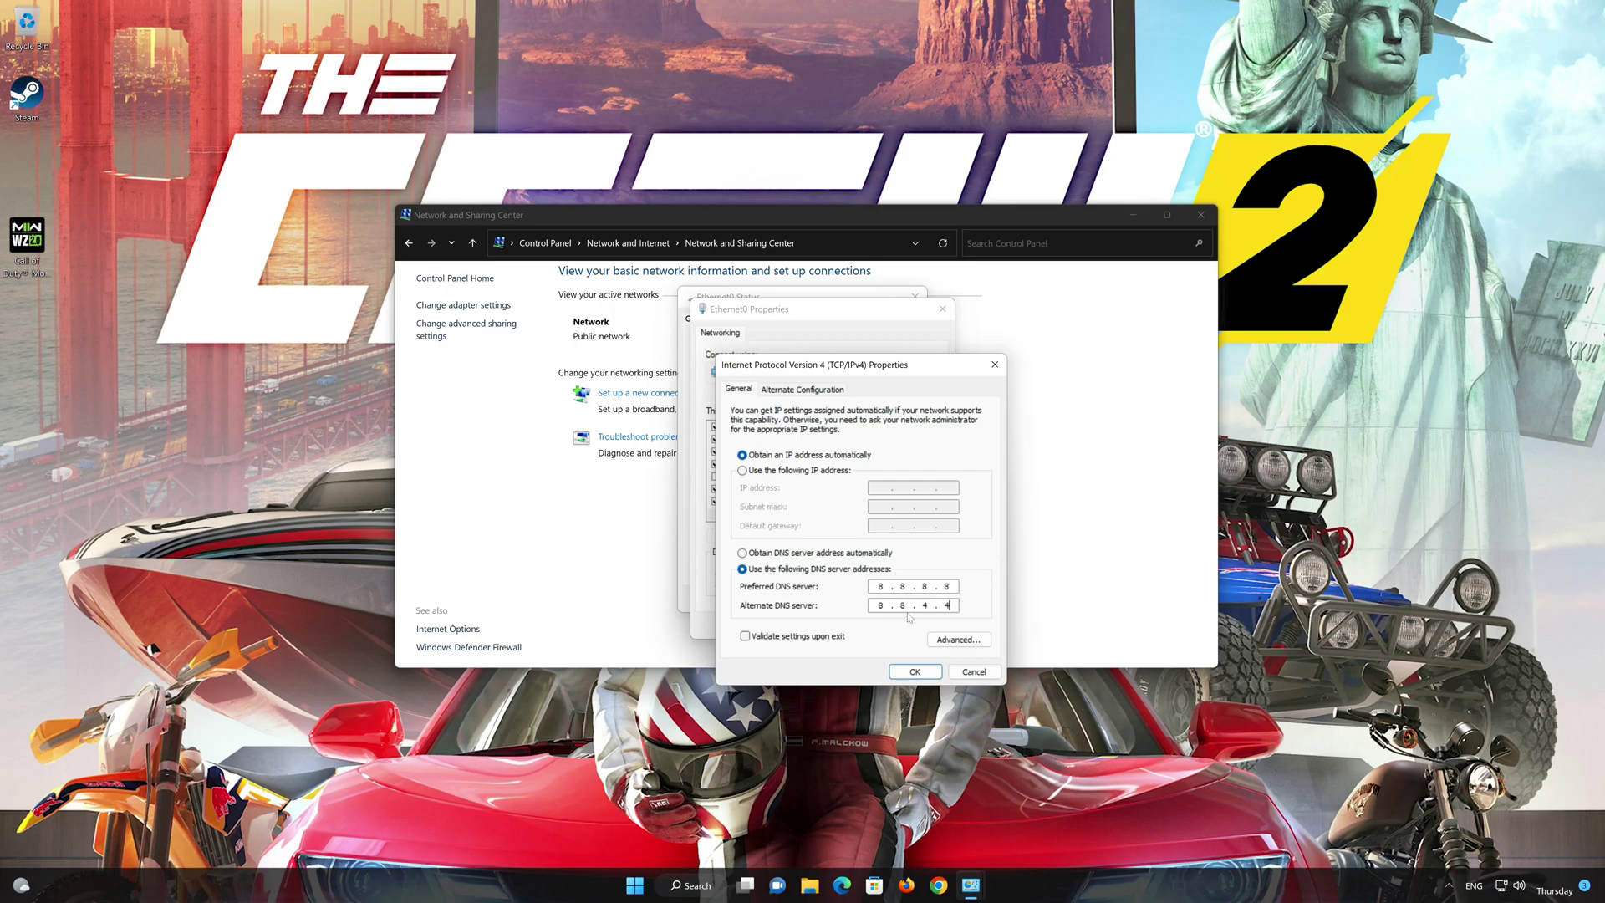
pyautogui.click(919, 671)
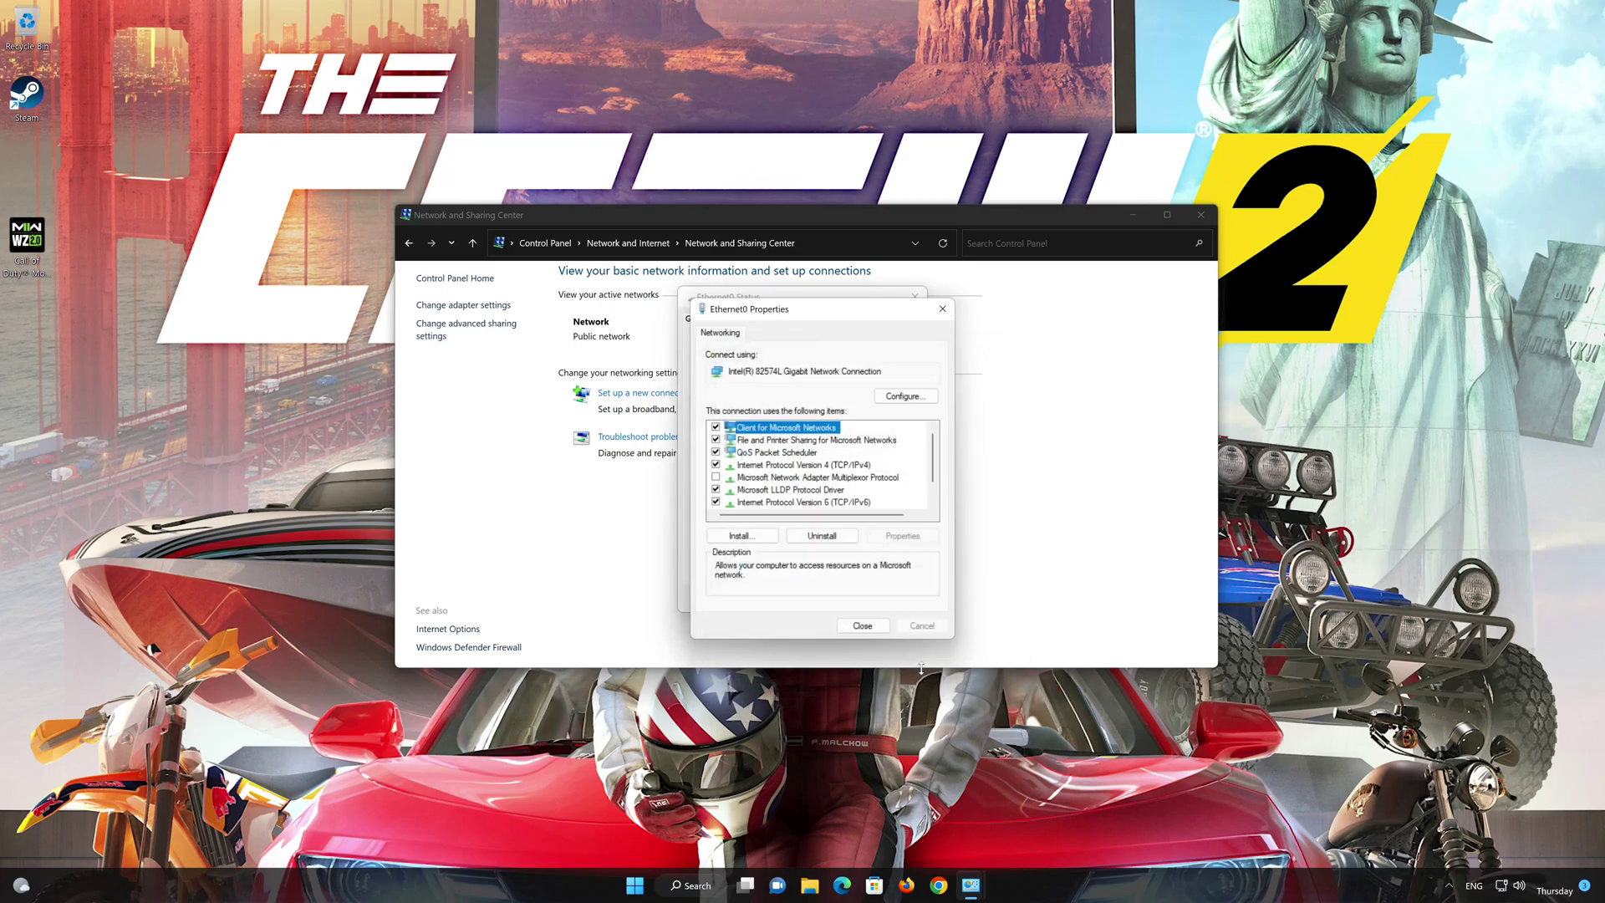
pyautogui.click(866, 629)
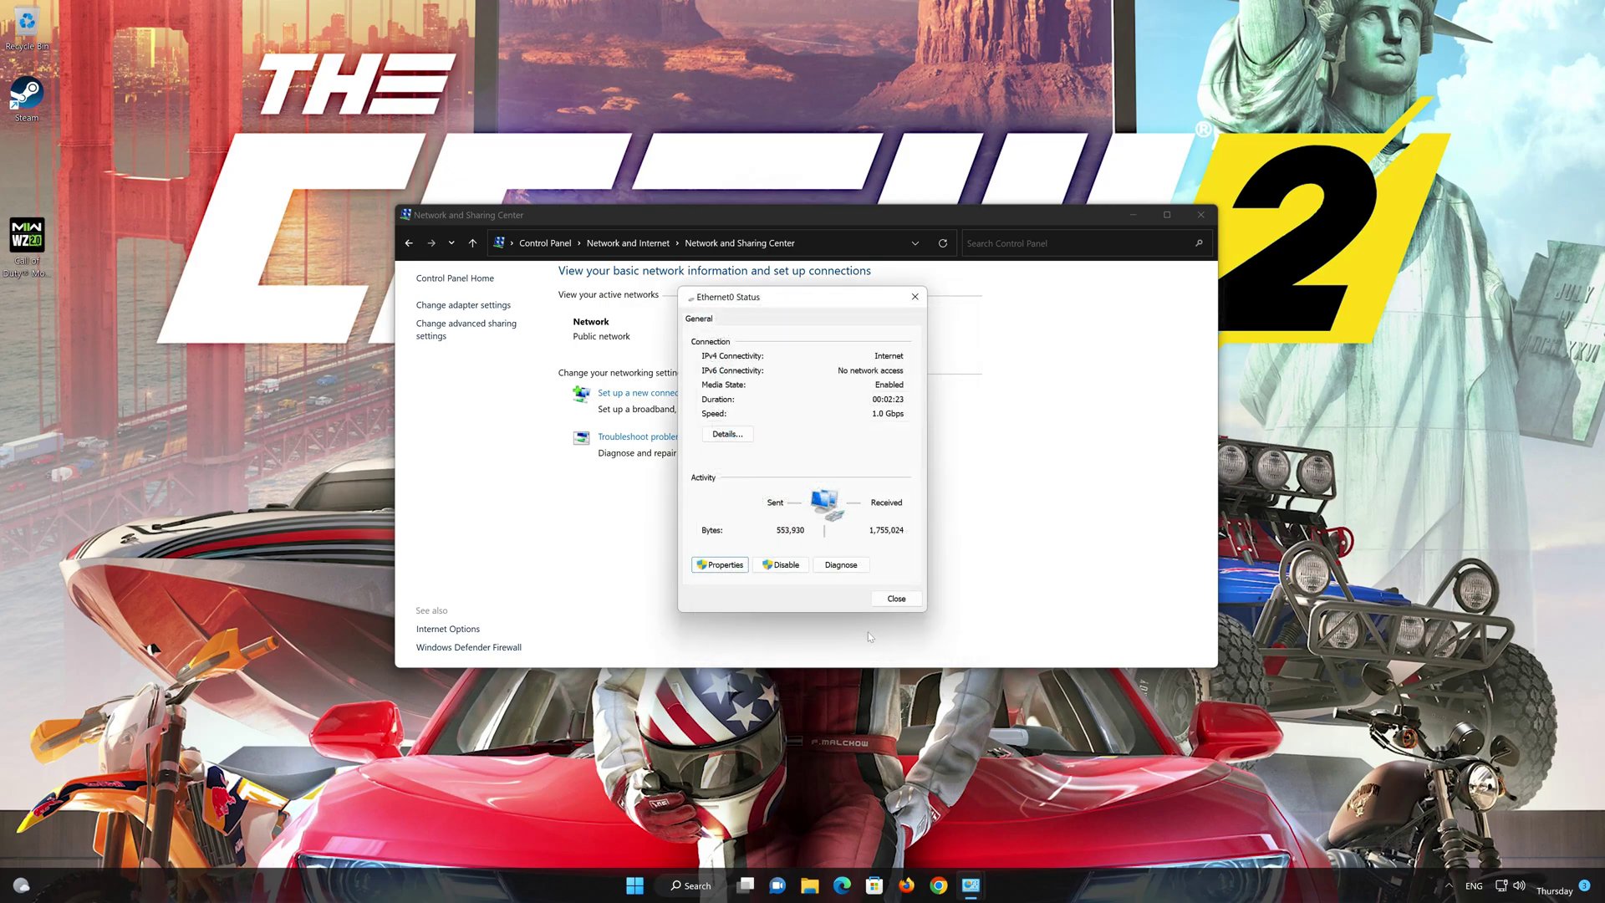
# Close the Ethernet0 status window and open Network & internet in Windows Settings
pyautogui.click(896, 599)
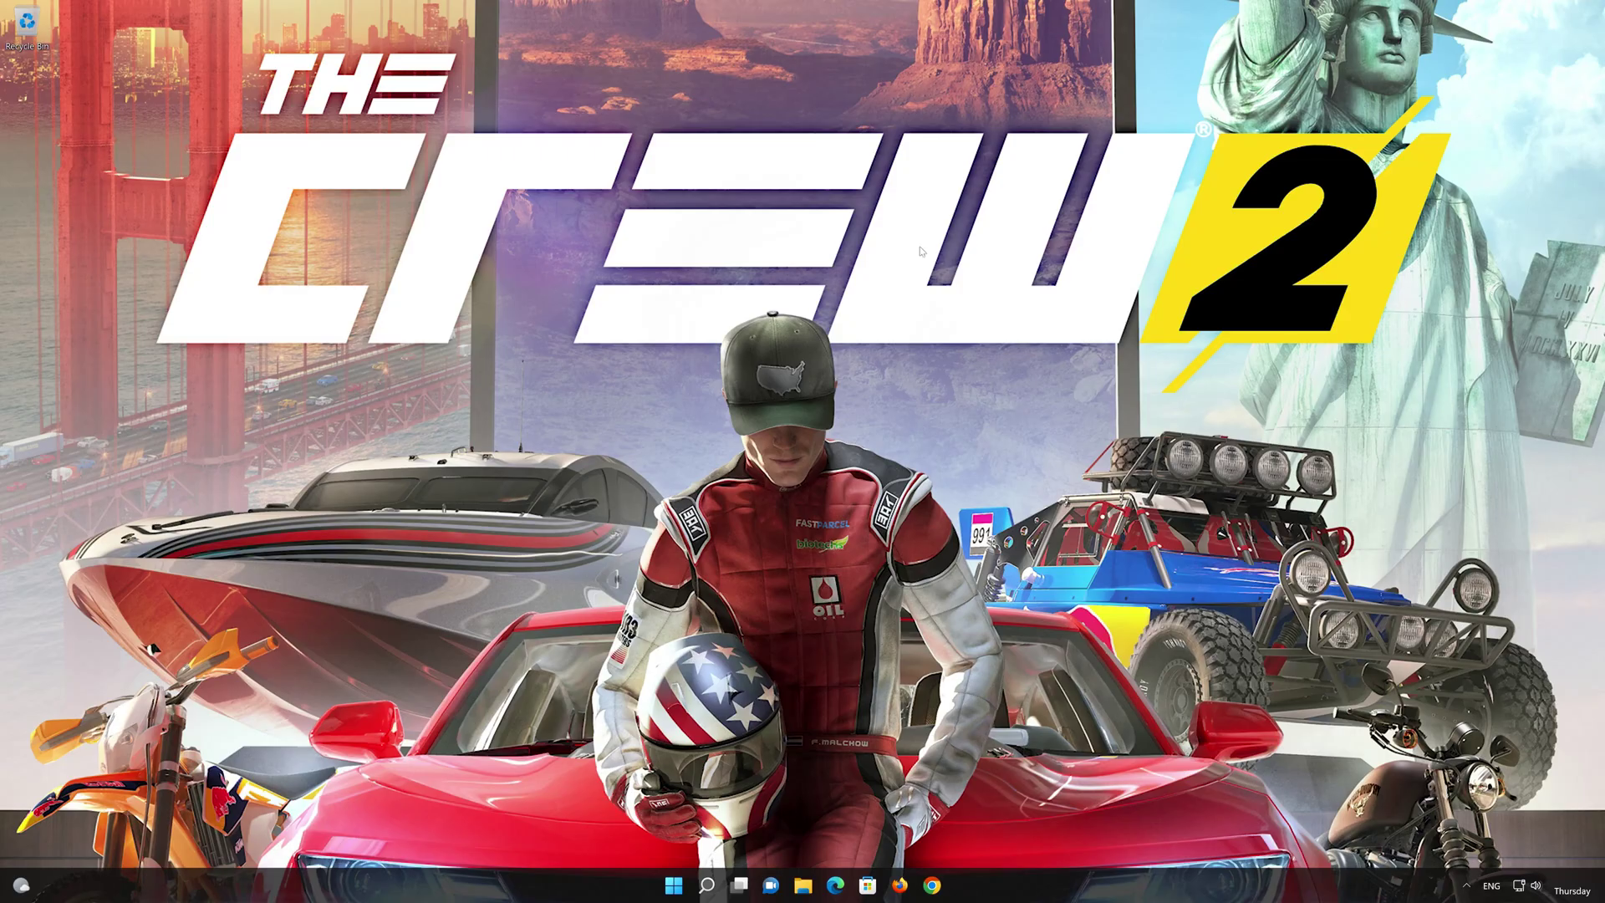
pyautogui.click(673, 887)
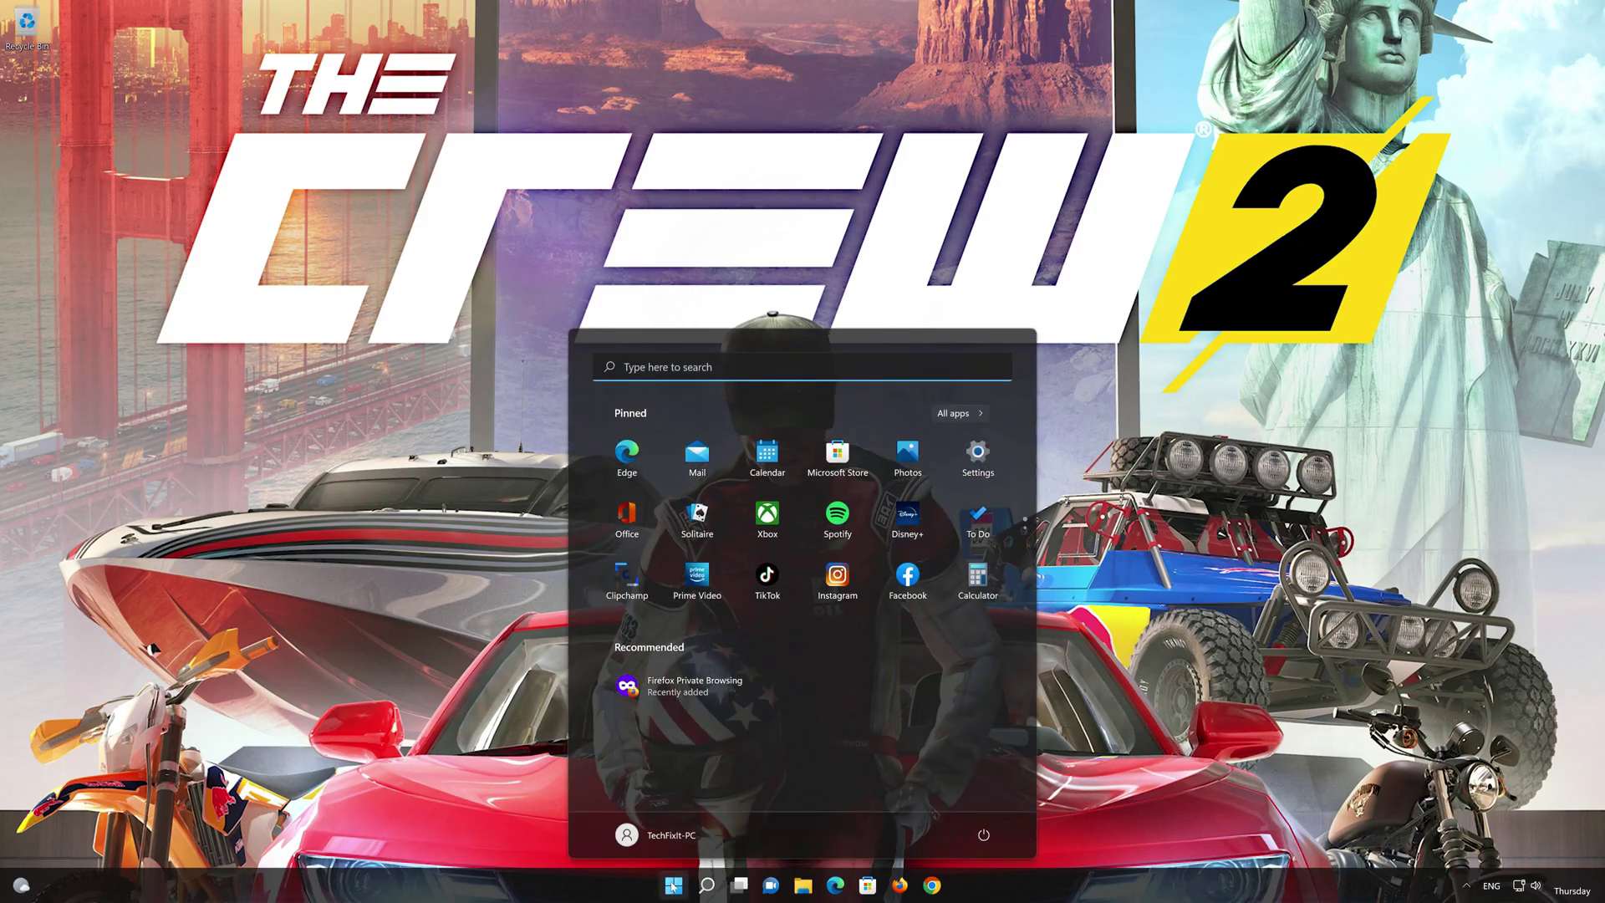
pyautogui.click(976, 465)
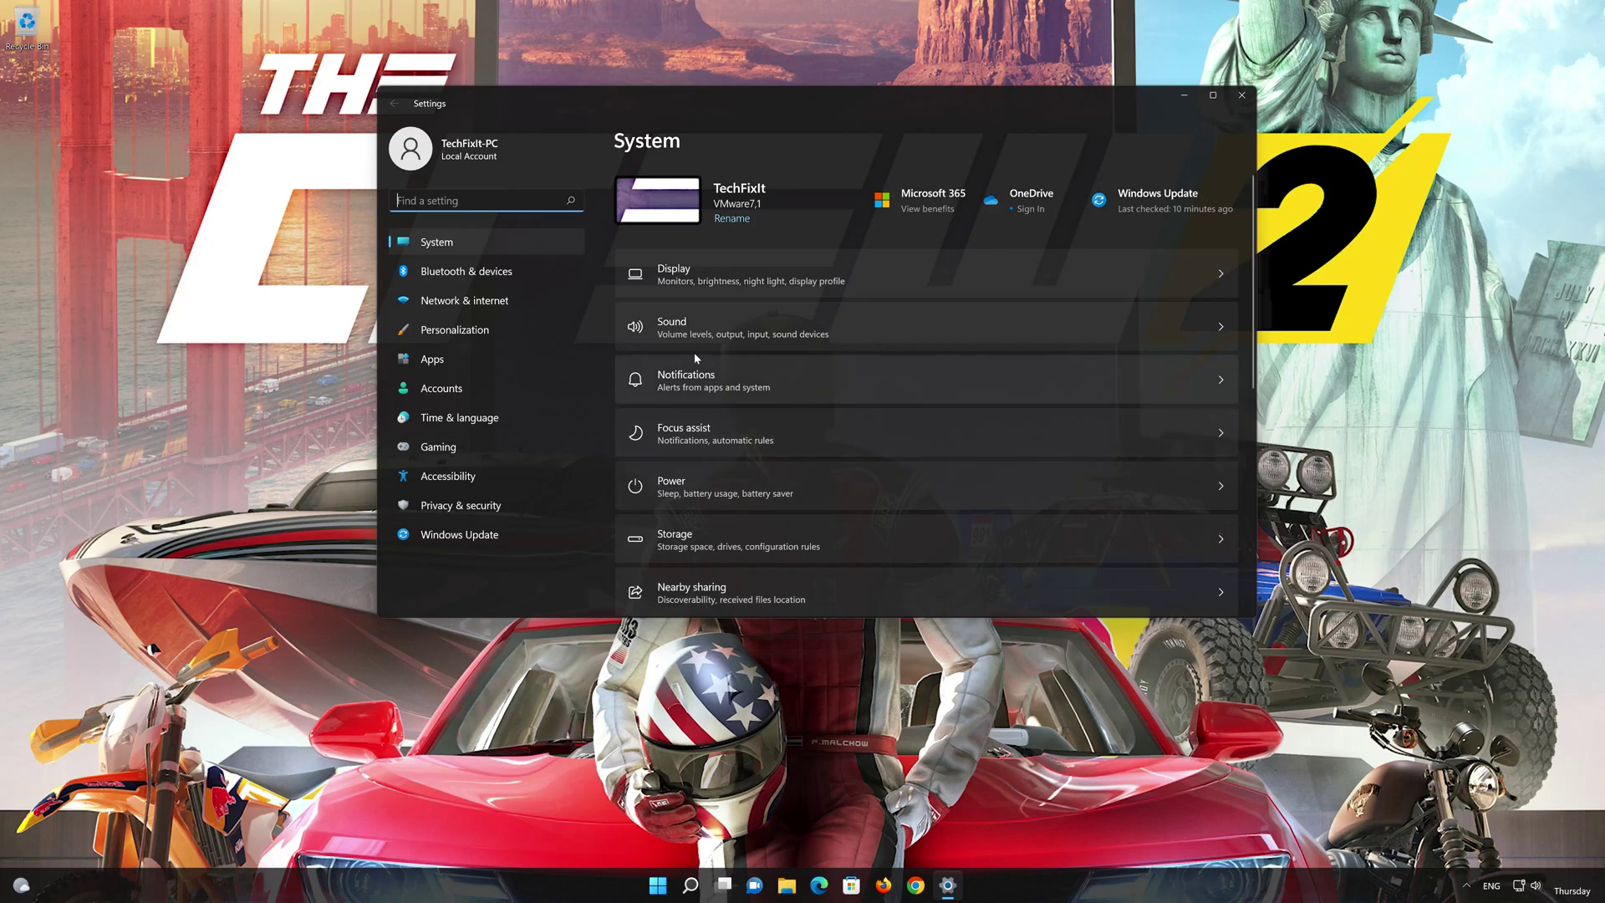
pyautogui.click(473, 305)
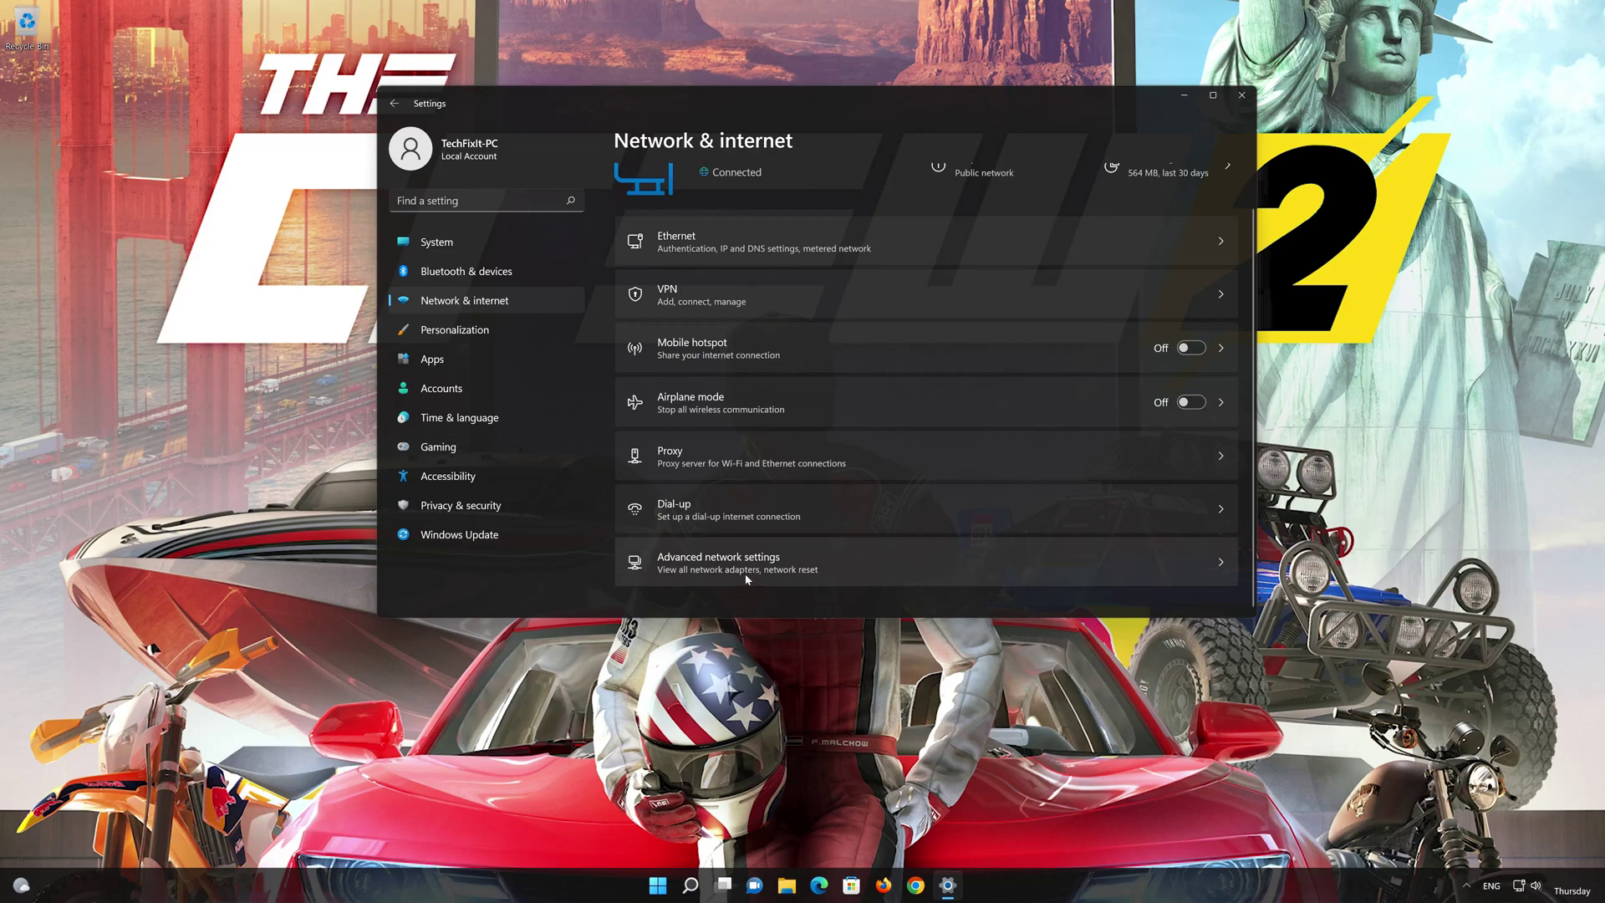
# Run Network reset from Advanced network settings, confirm it, dismiss the sign-out notice, and close Settings
pyautogui.click(733, 575)
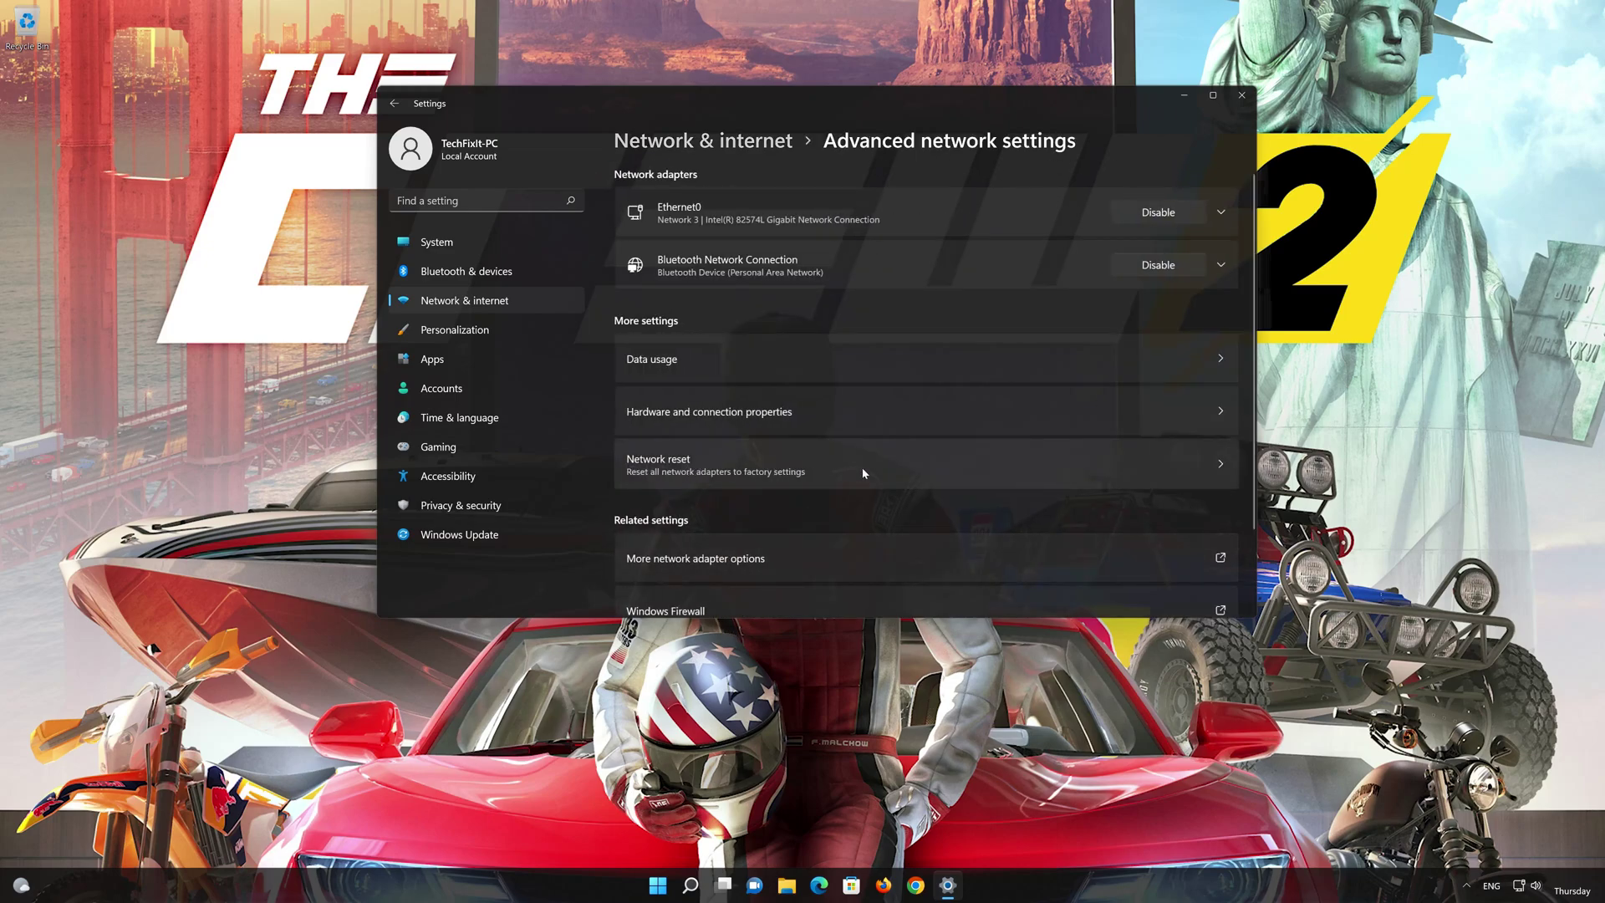
pyautogui.click(744, 466)
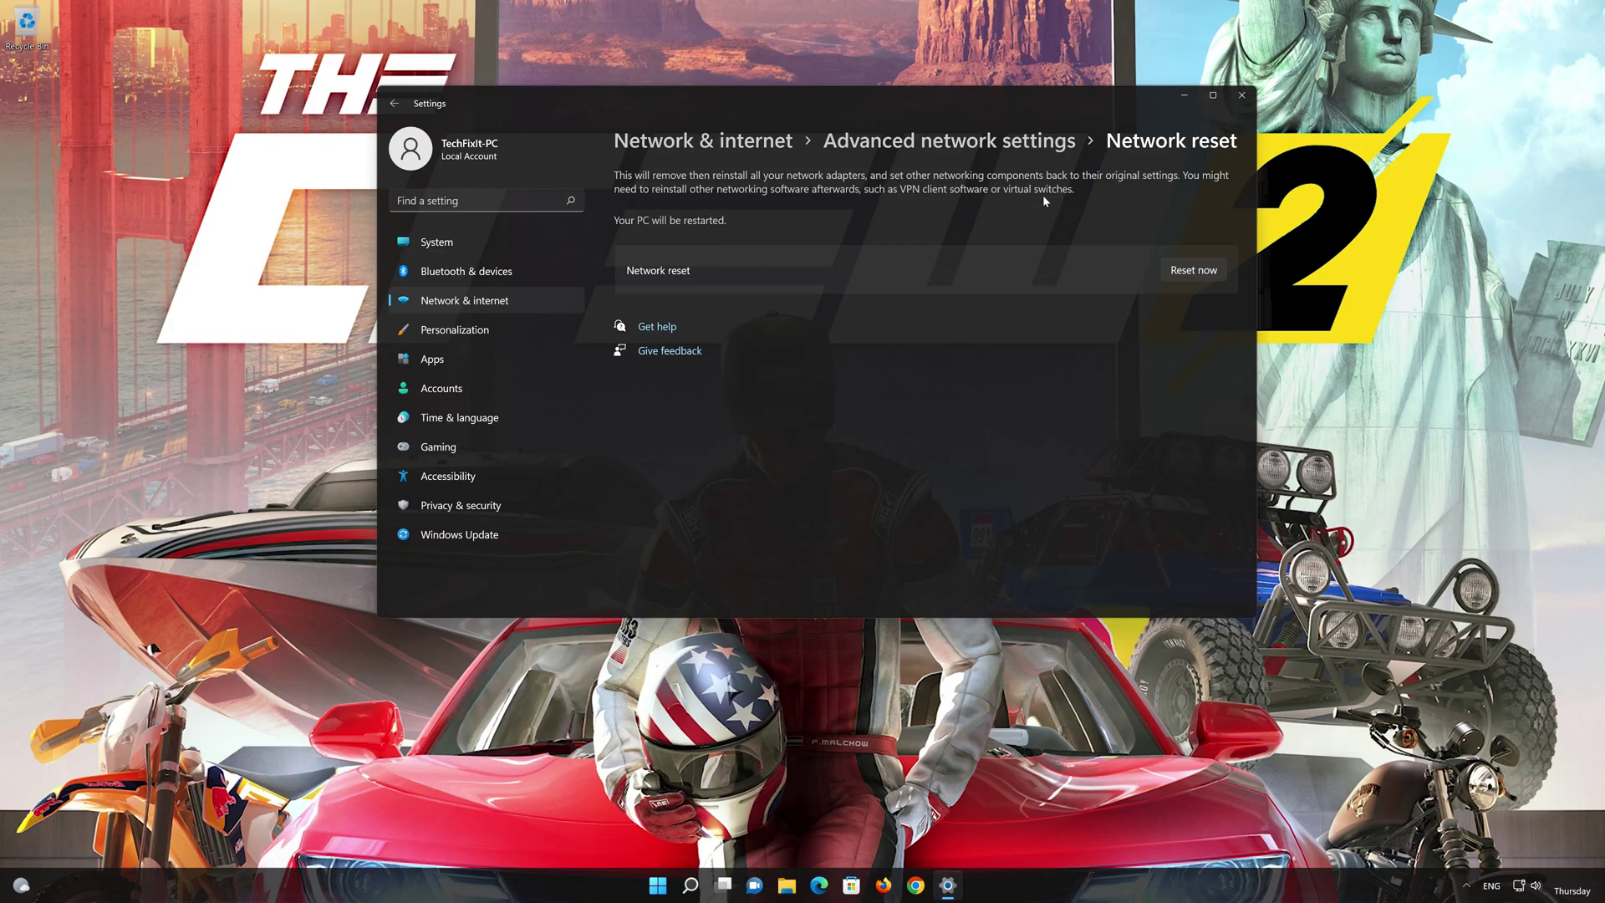
pyautogui.click(1208, 272)
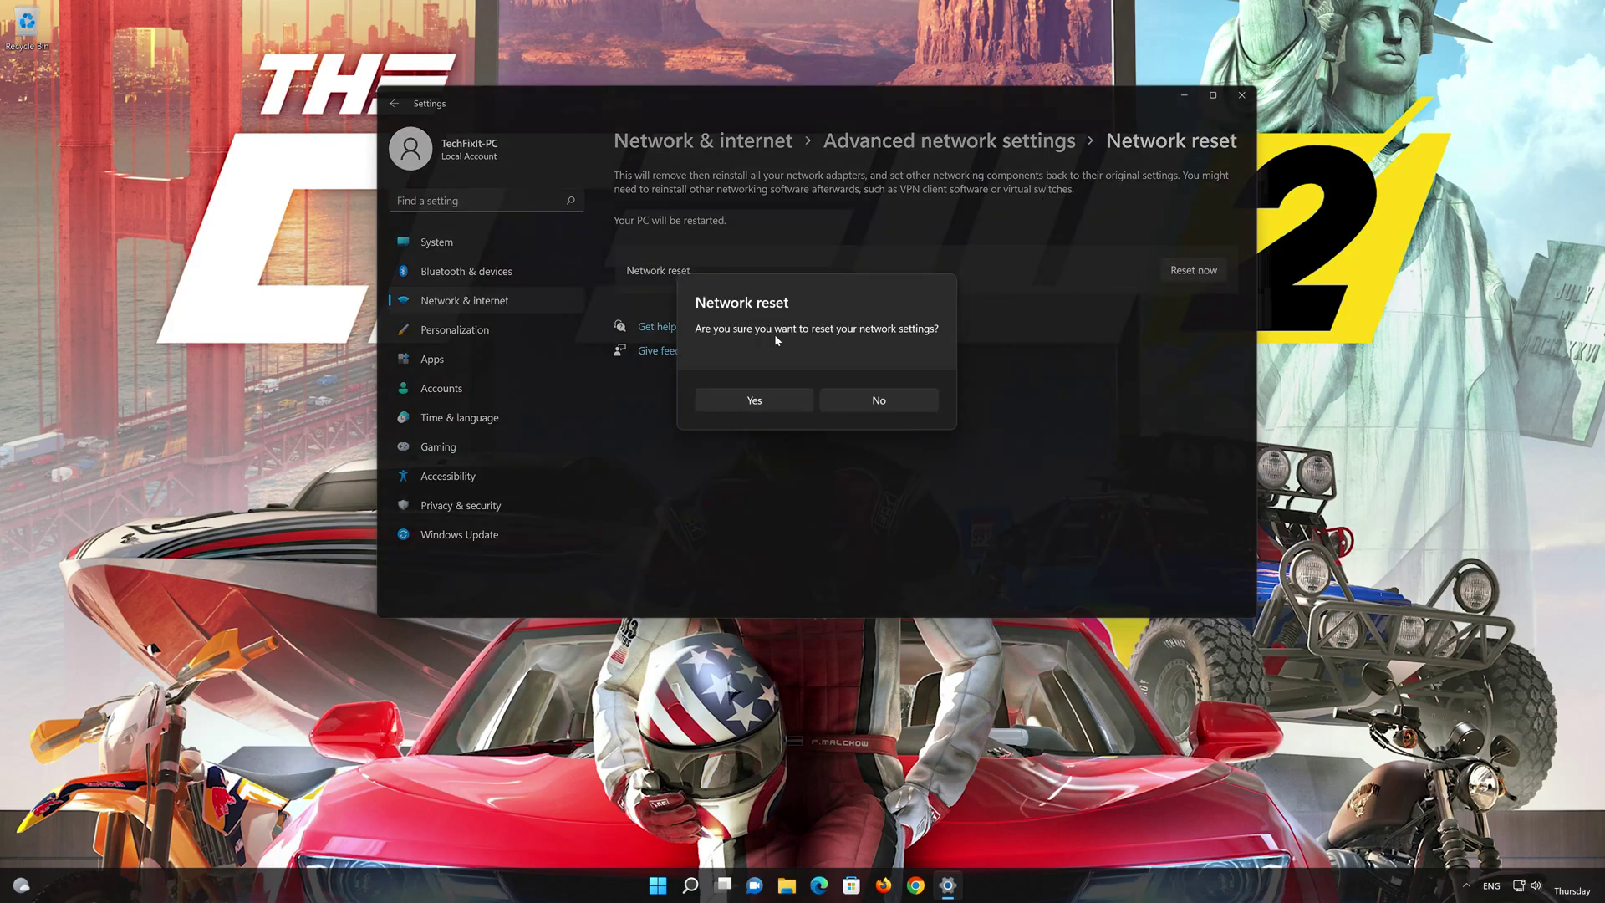
pyautogui.click(730, 405)
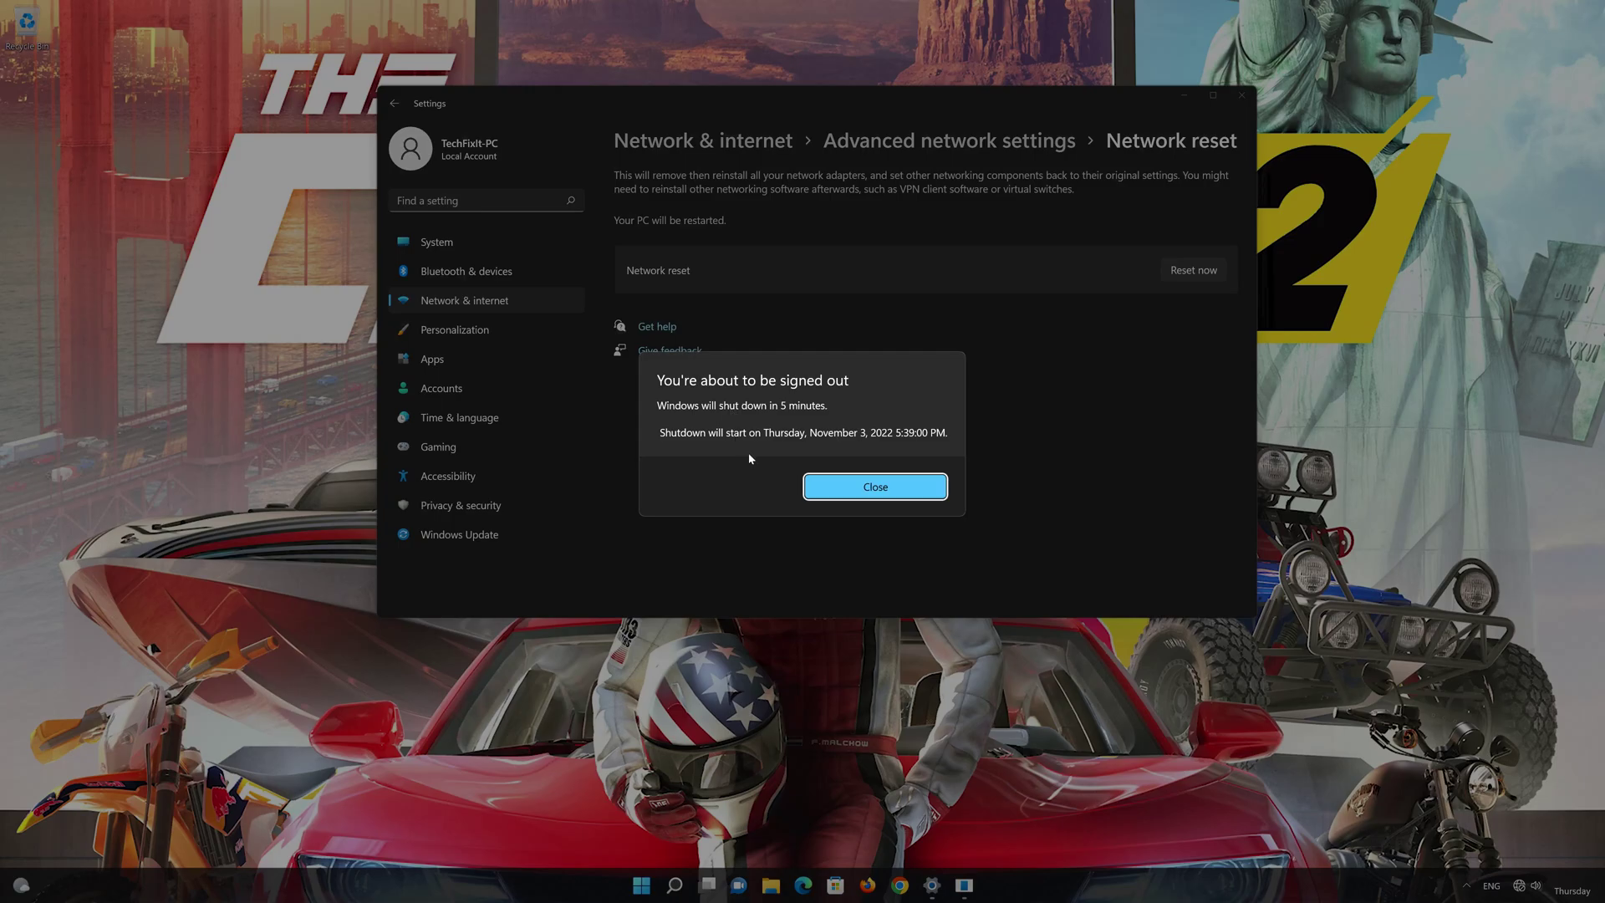
pyautogui.click(874, 489)
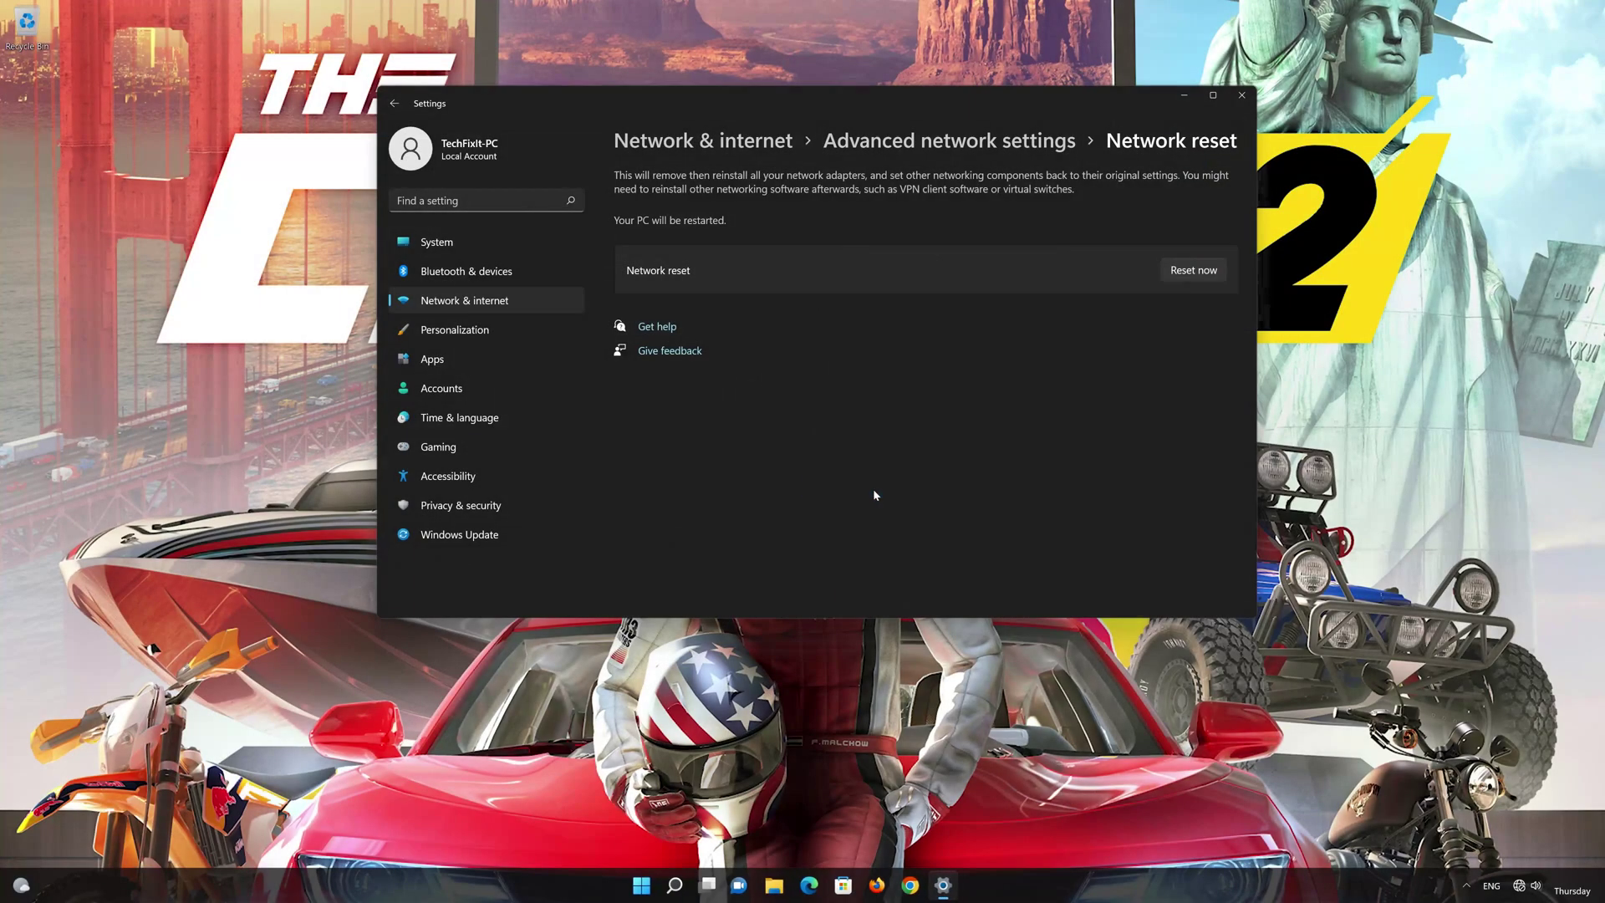
pyautogui.click(1242, 98)
# Restart the PC from the Start menu's power options
pyautogui.click(673, 884)
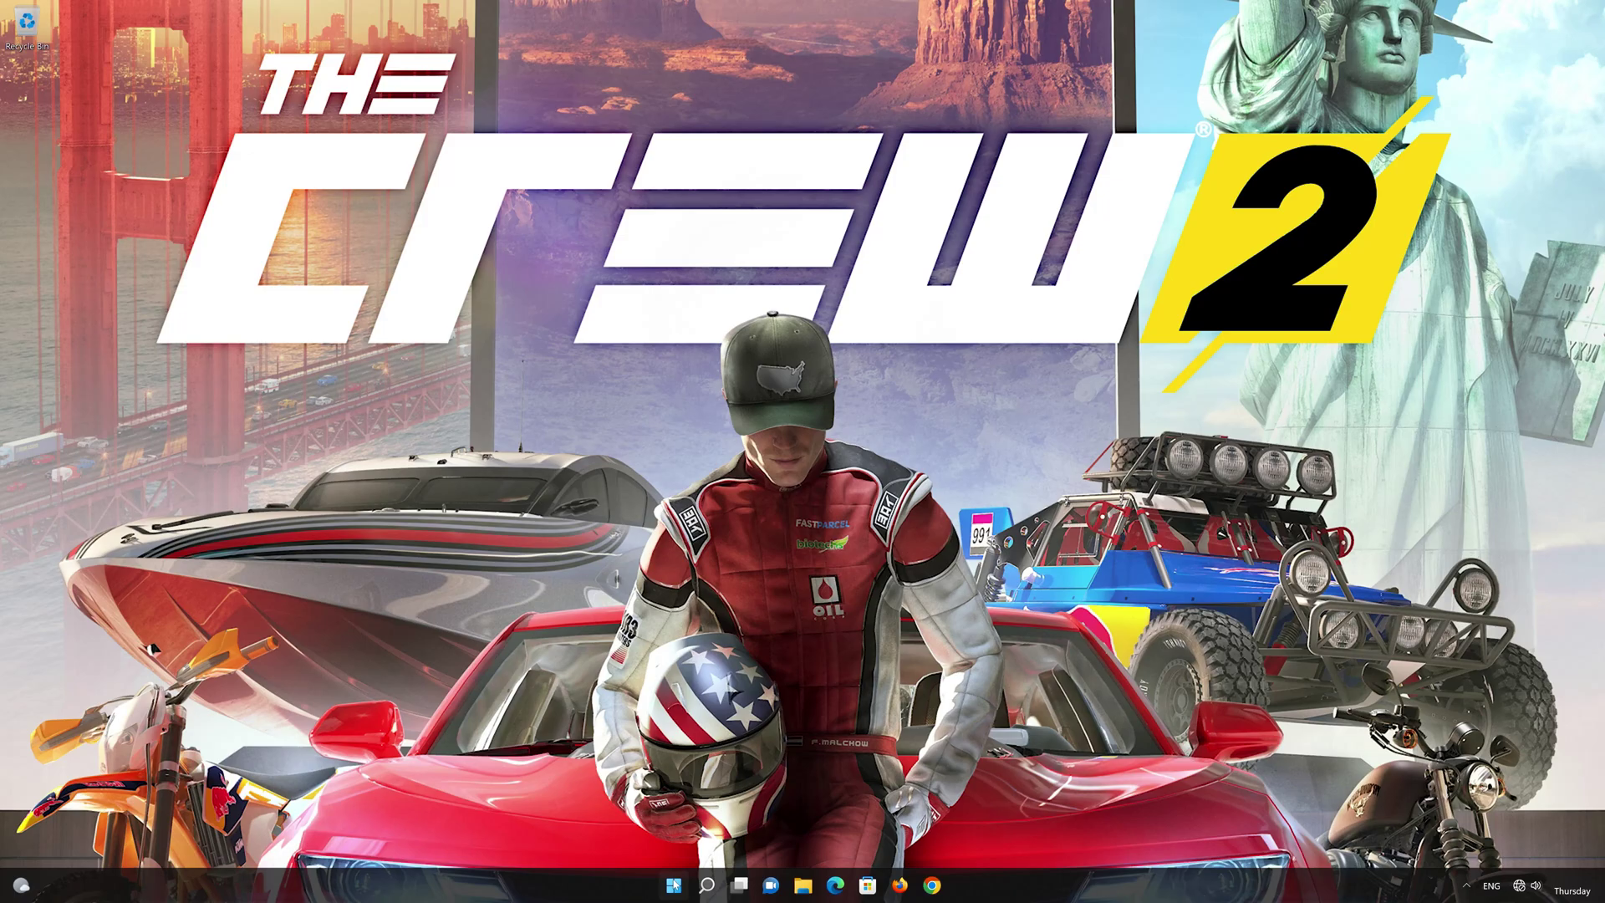
pyautogui.click(991, 835)
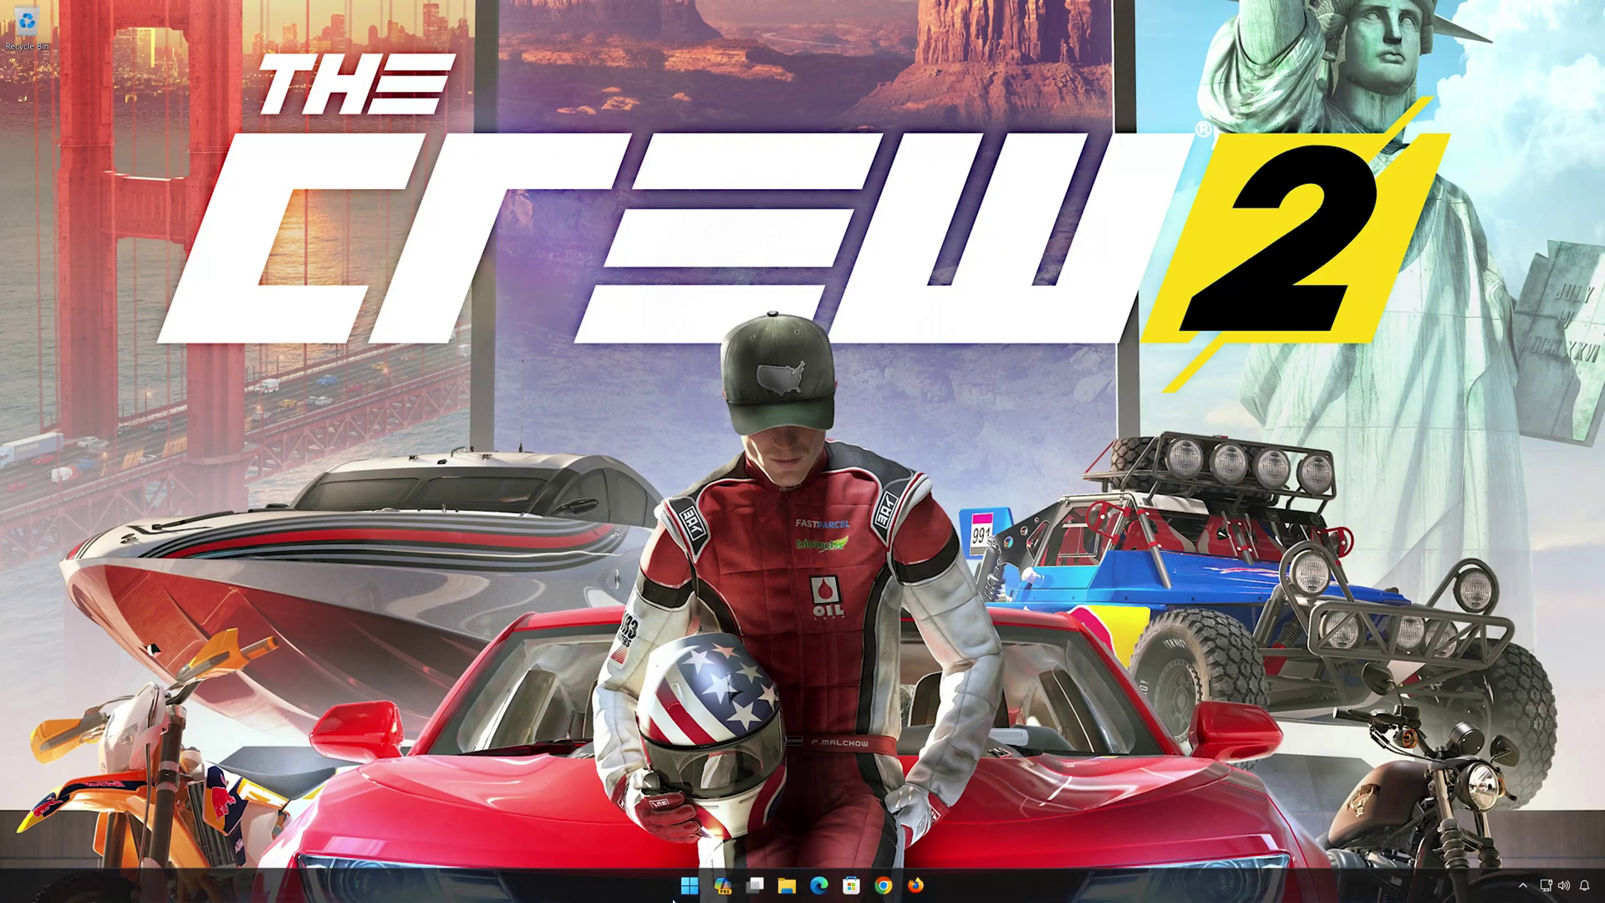
# Search Start for cmd to launch Command Prompt as administrator
pyautogui.click(692, 878)
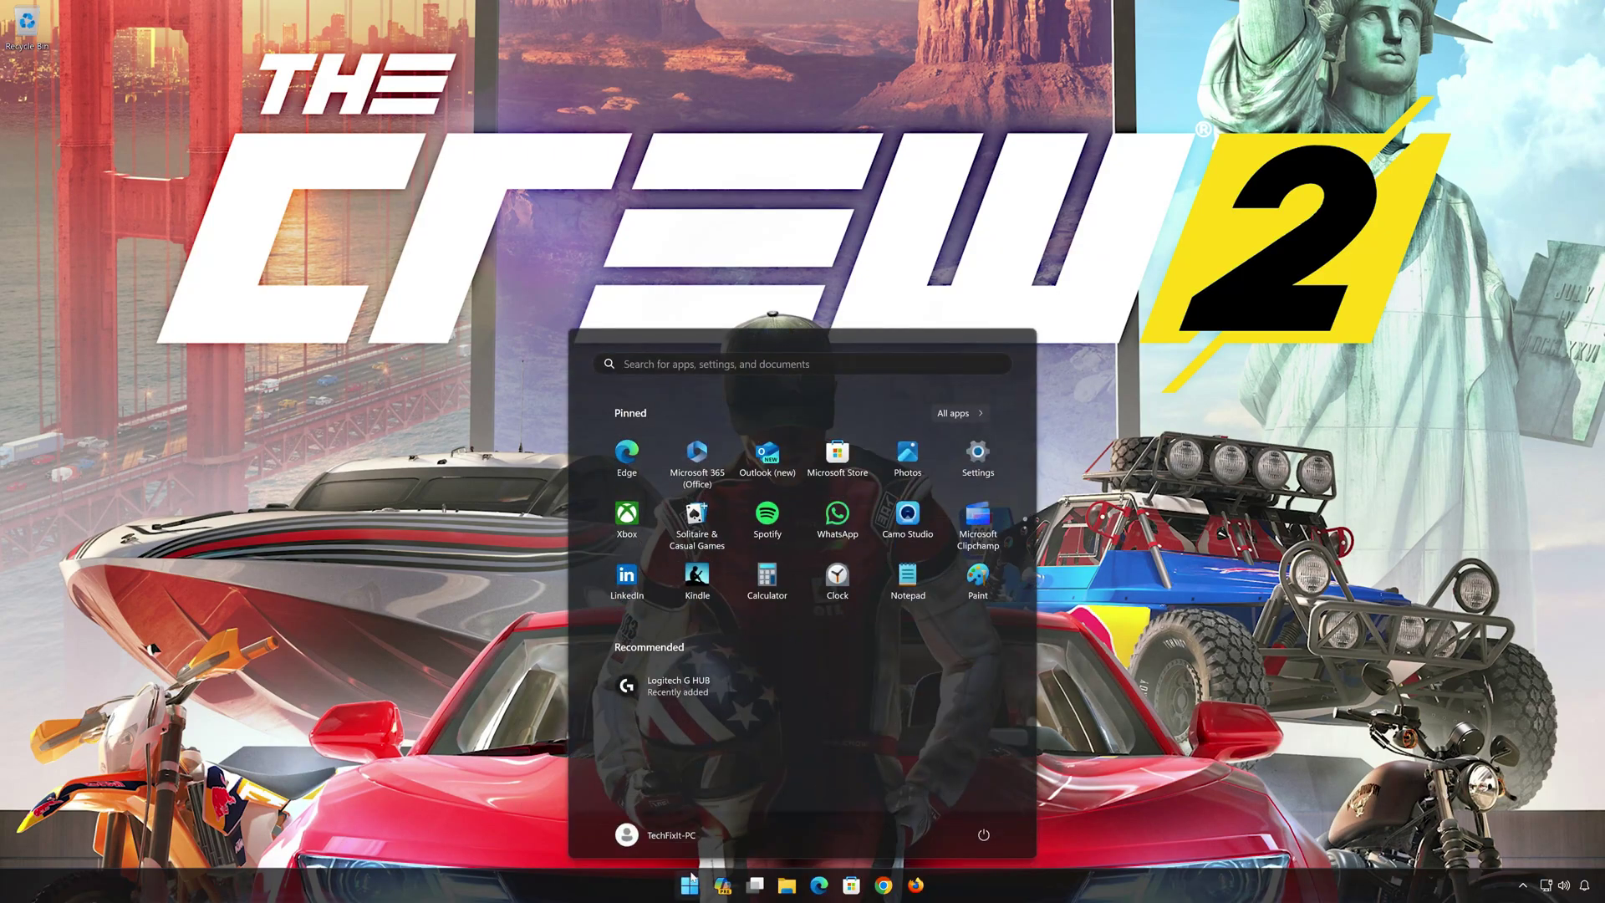
pyautogui.write('cmd')
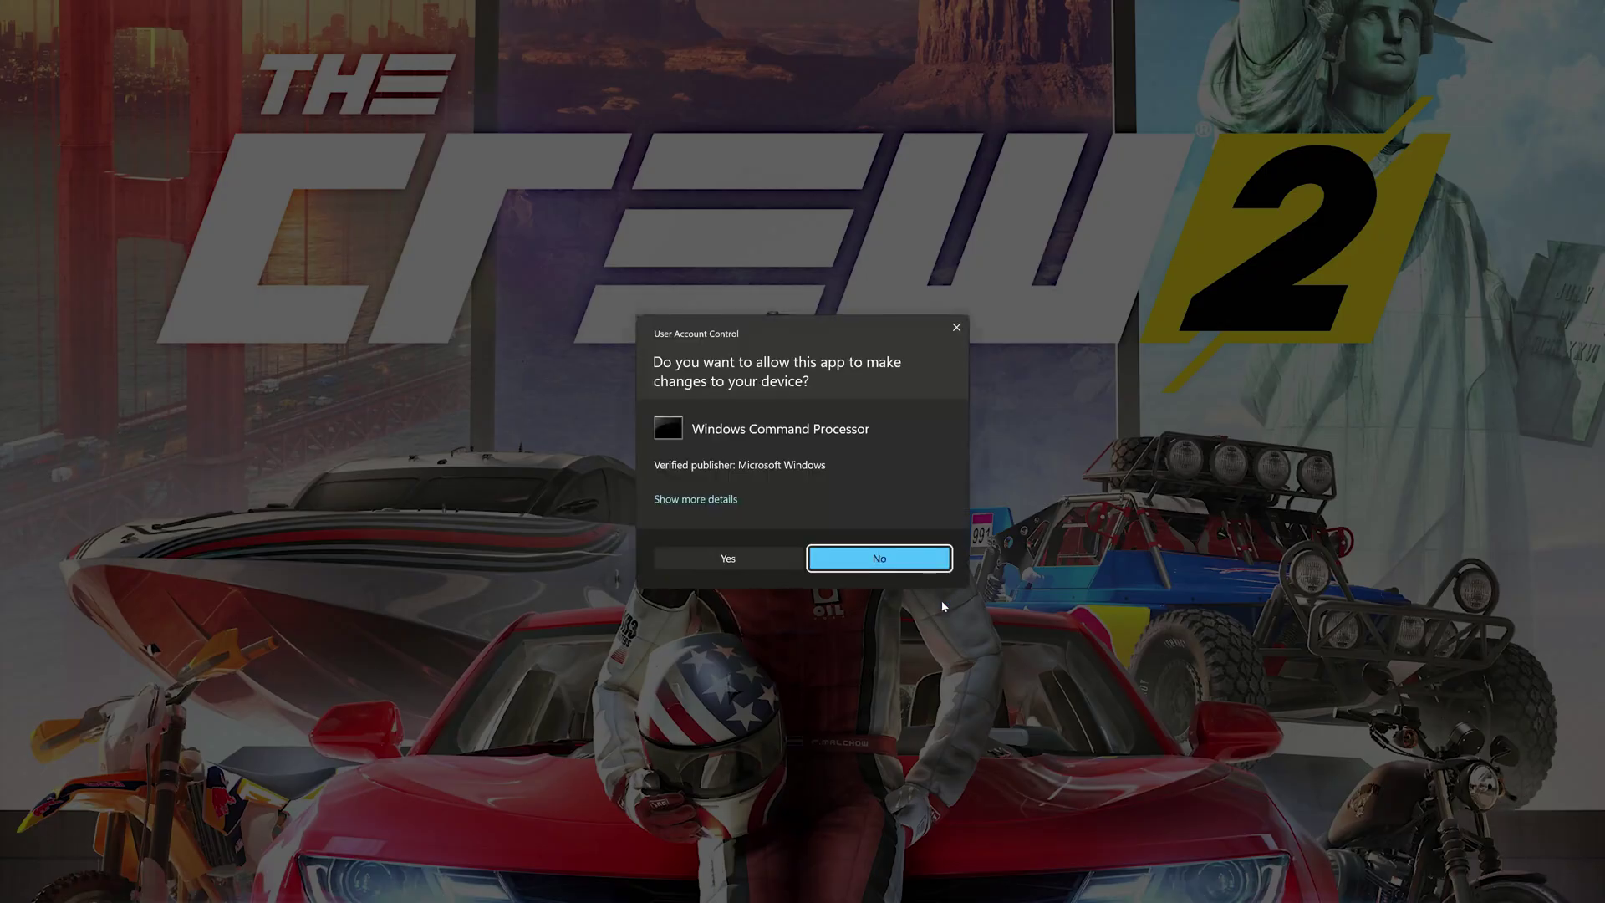
# Approve the UAC prompt, then run ipconfig /release followed by ipconfig /renew
pyautogui.click(735, 563)
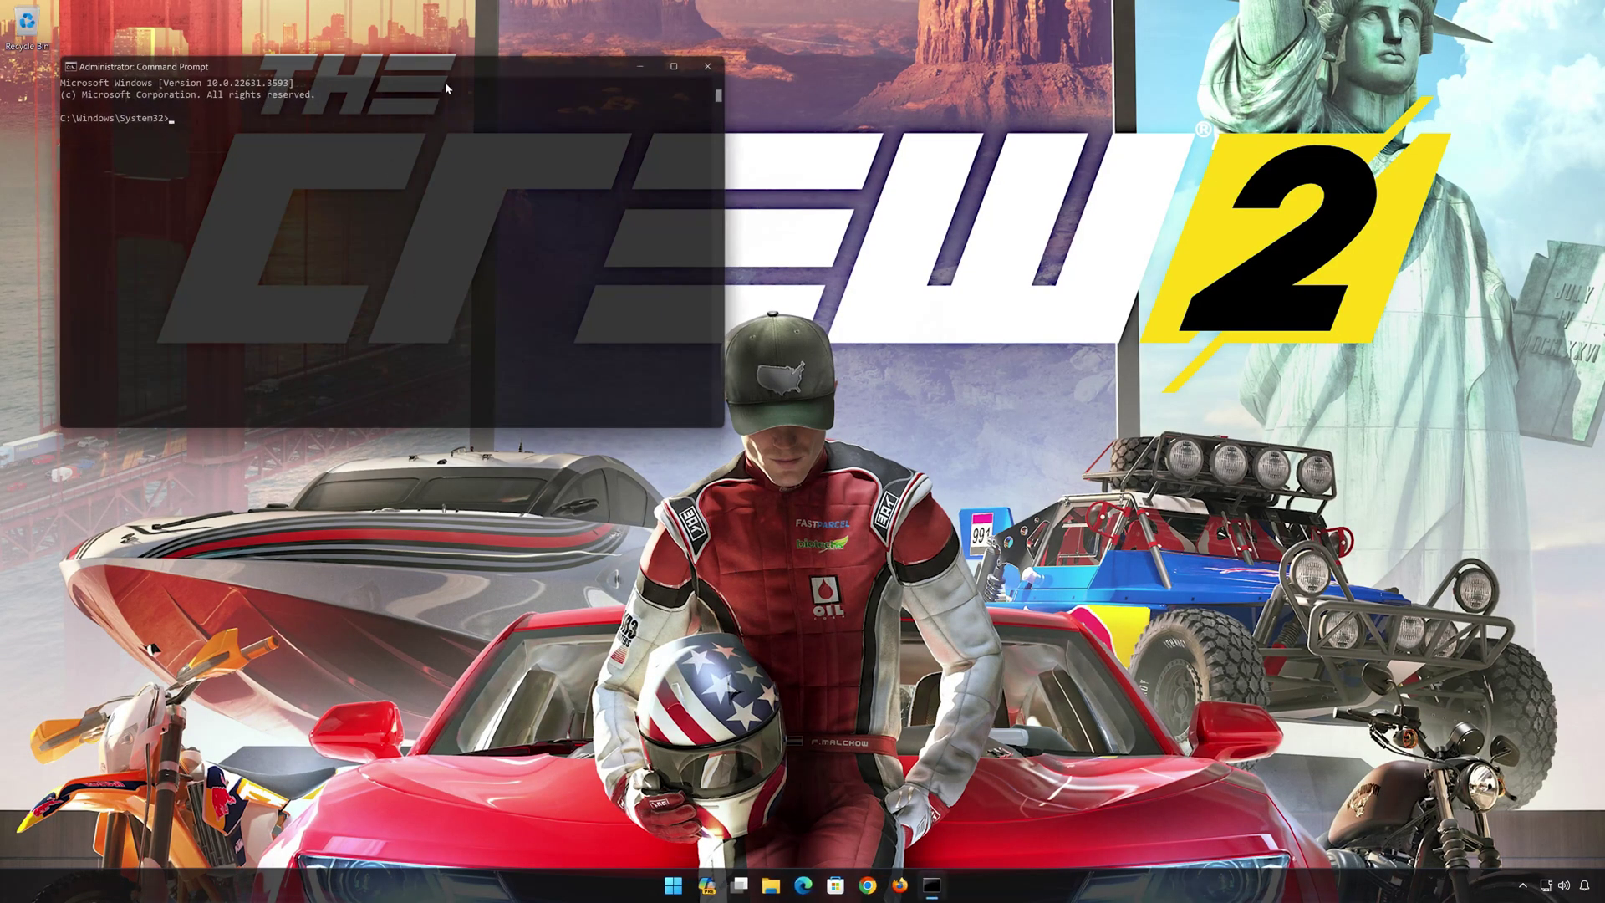
pyautogui.moveTo(446, 83); pyautogui.dragTo(876, 176)
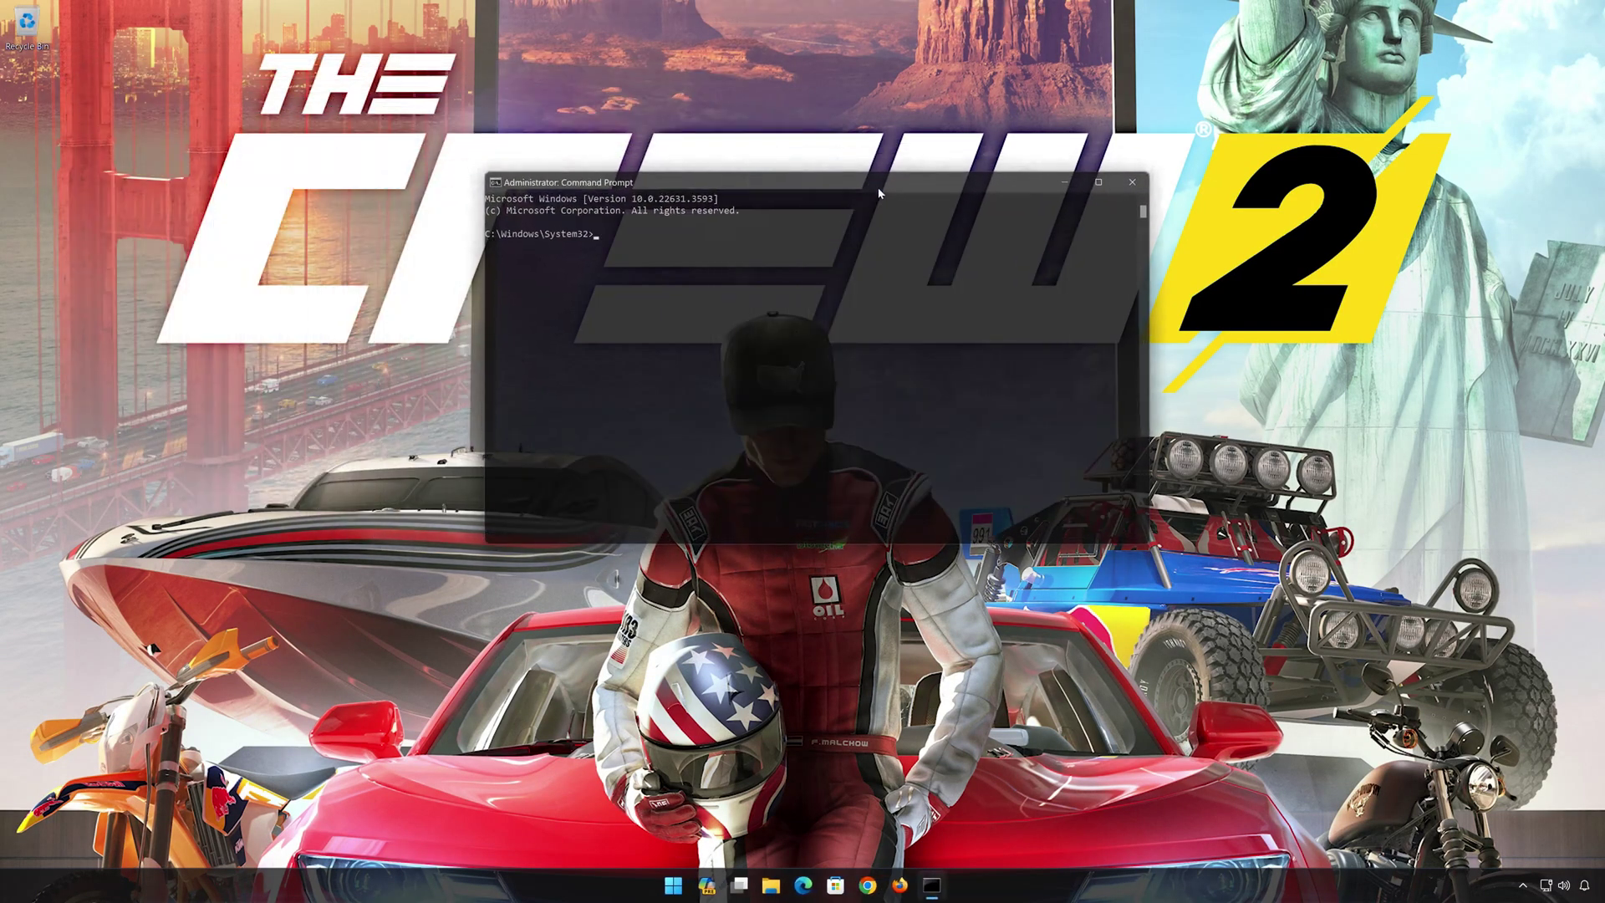
pyautogui.write('ipconfig /release')
pyautogui.press('Return')
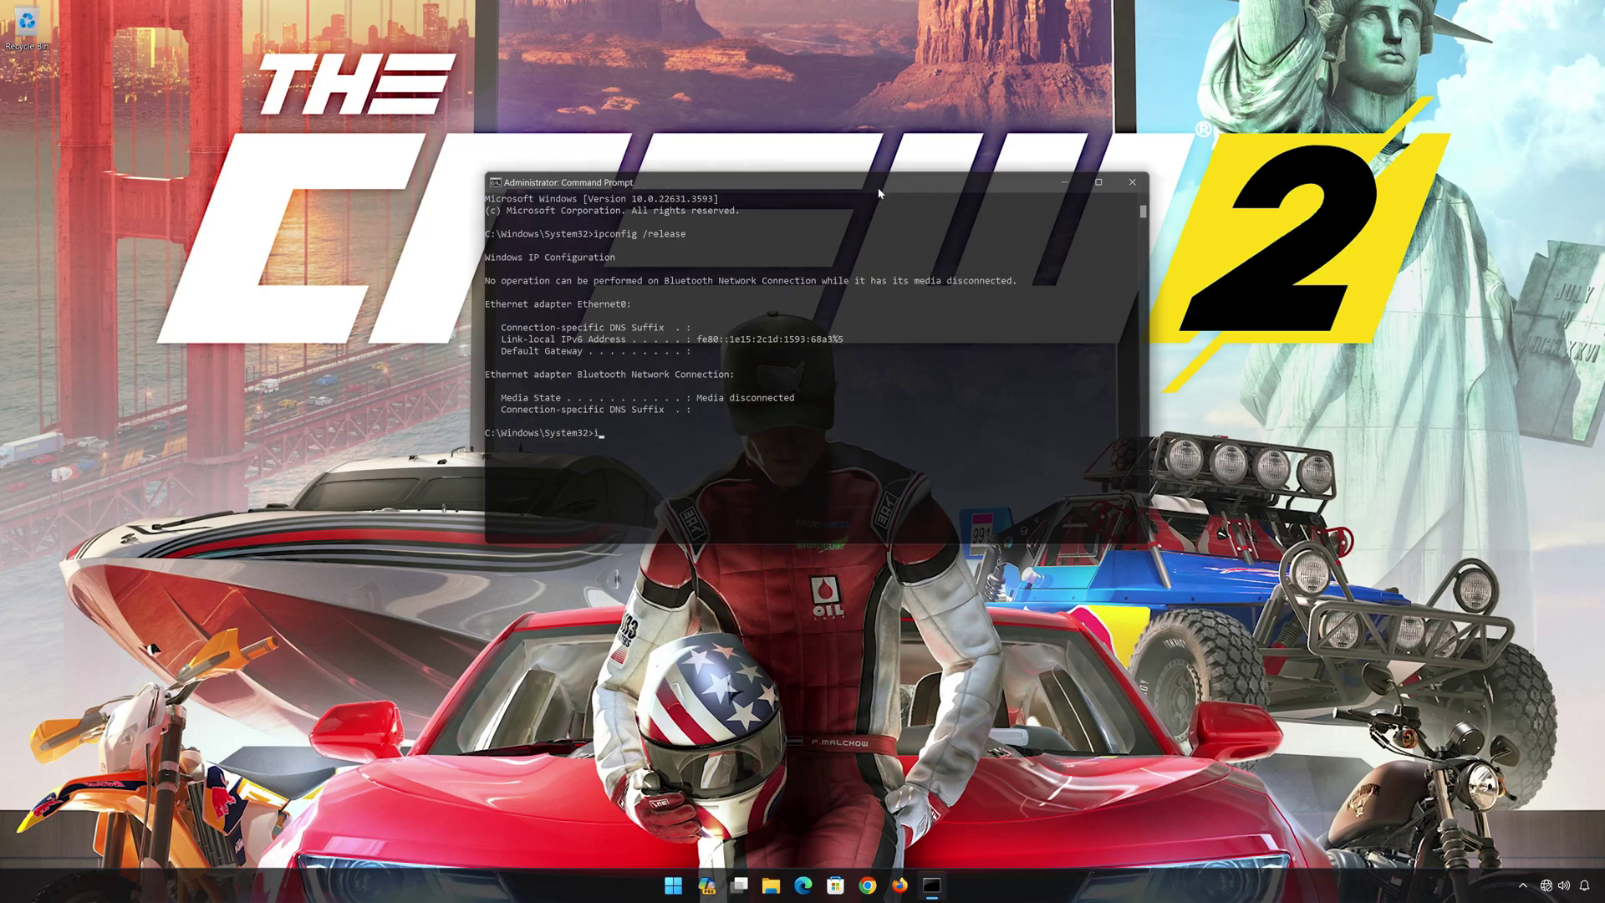
pyautogui.write('ipconfig /renew')
pyautogui.press('Return')
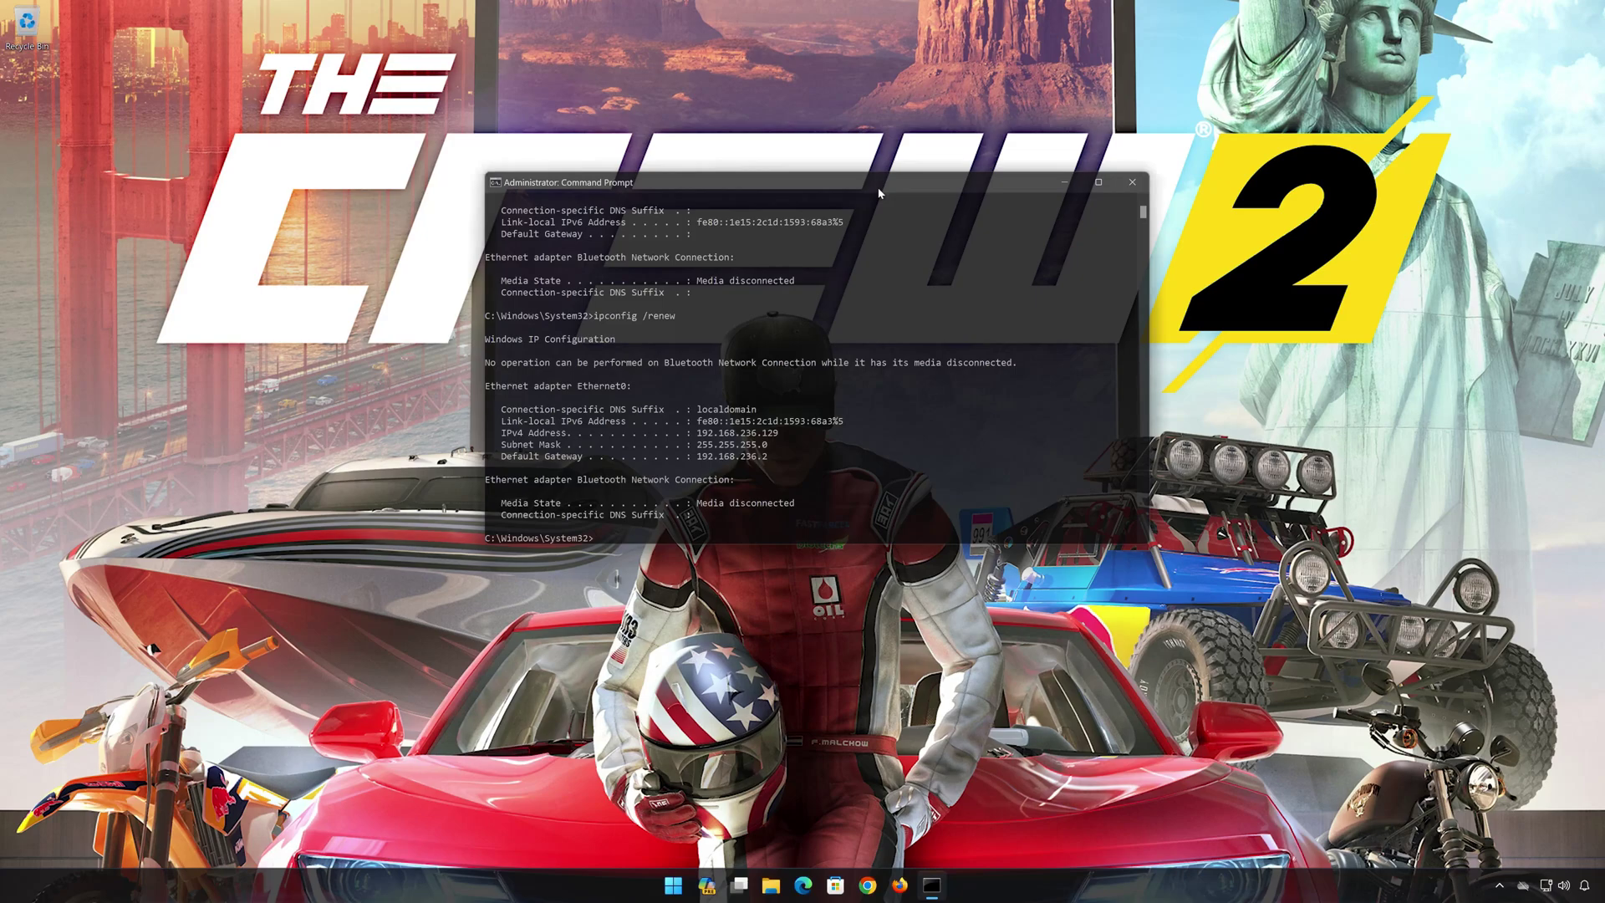
# Run ipconfig /flushdns to clear the DNS resolver cache, then type exit
pyautogui.write('ipconfi')
pyautogui.write('g')
pyautogui.write('/flushdns')
pyautogui.press('Return')
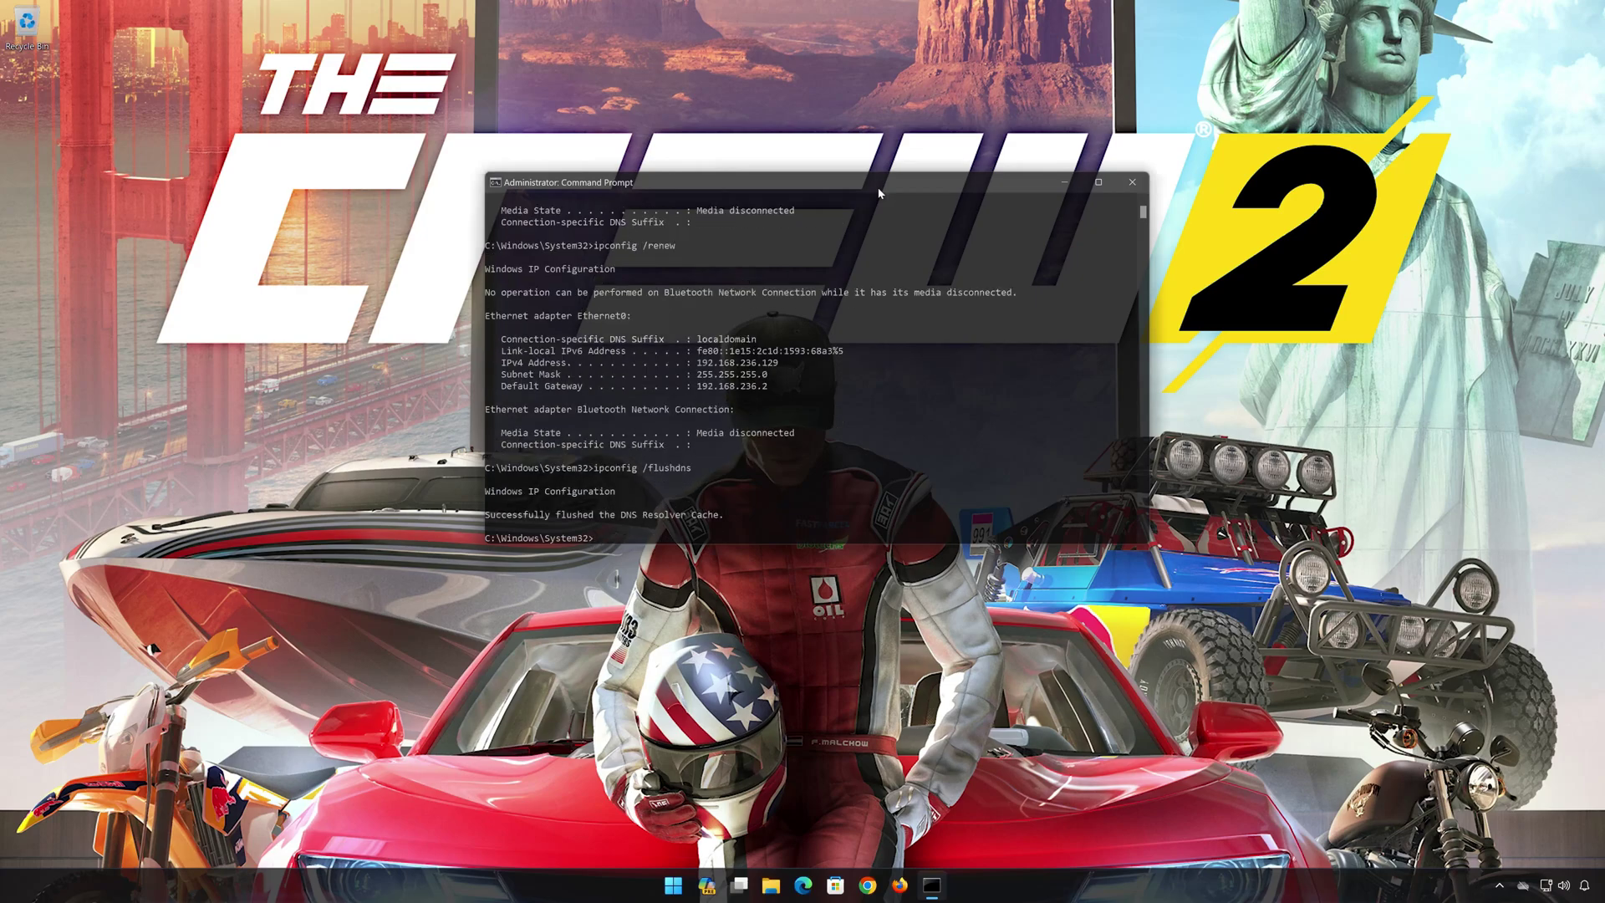
pyautogui.write('exit')
# Close the admin command window and search Start for 'device manager'
pyautogui.press('Return')
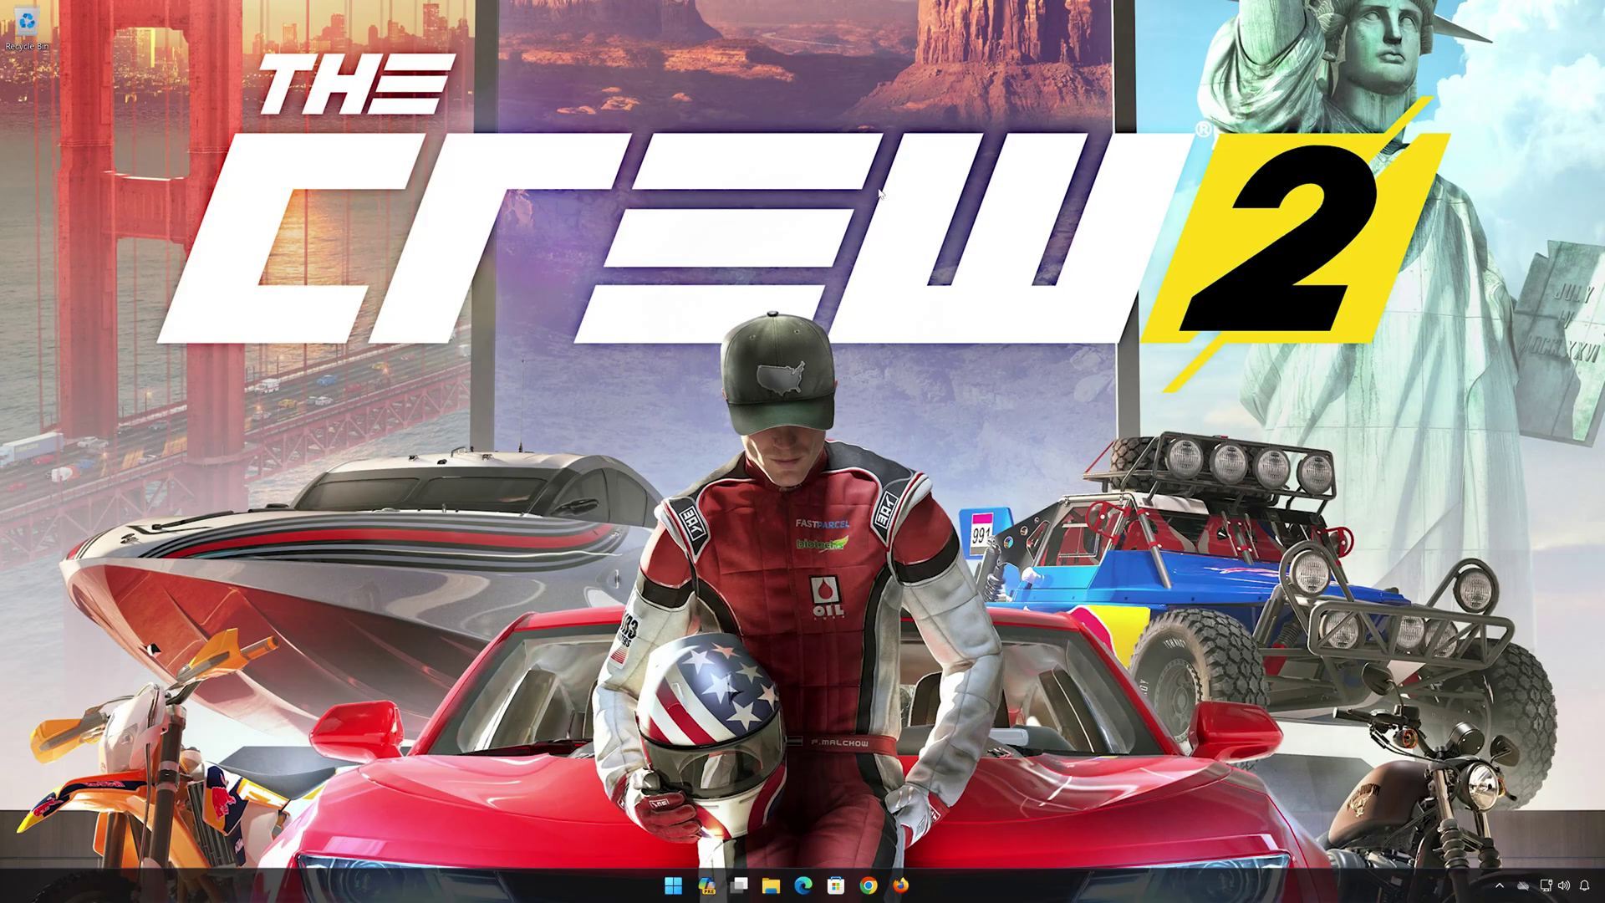
pyautogui.click(700, 891)
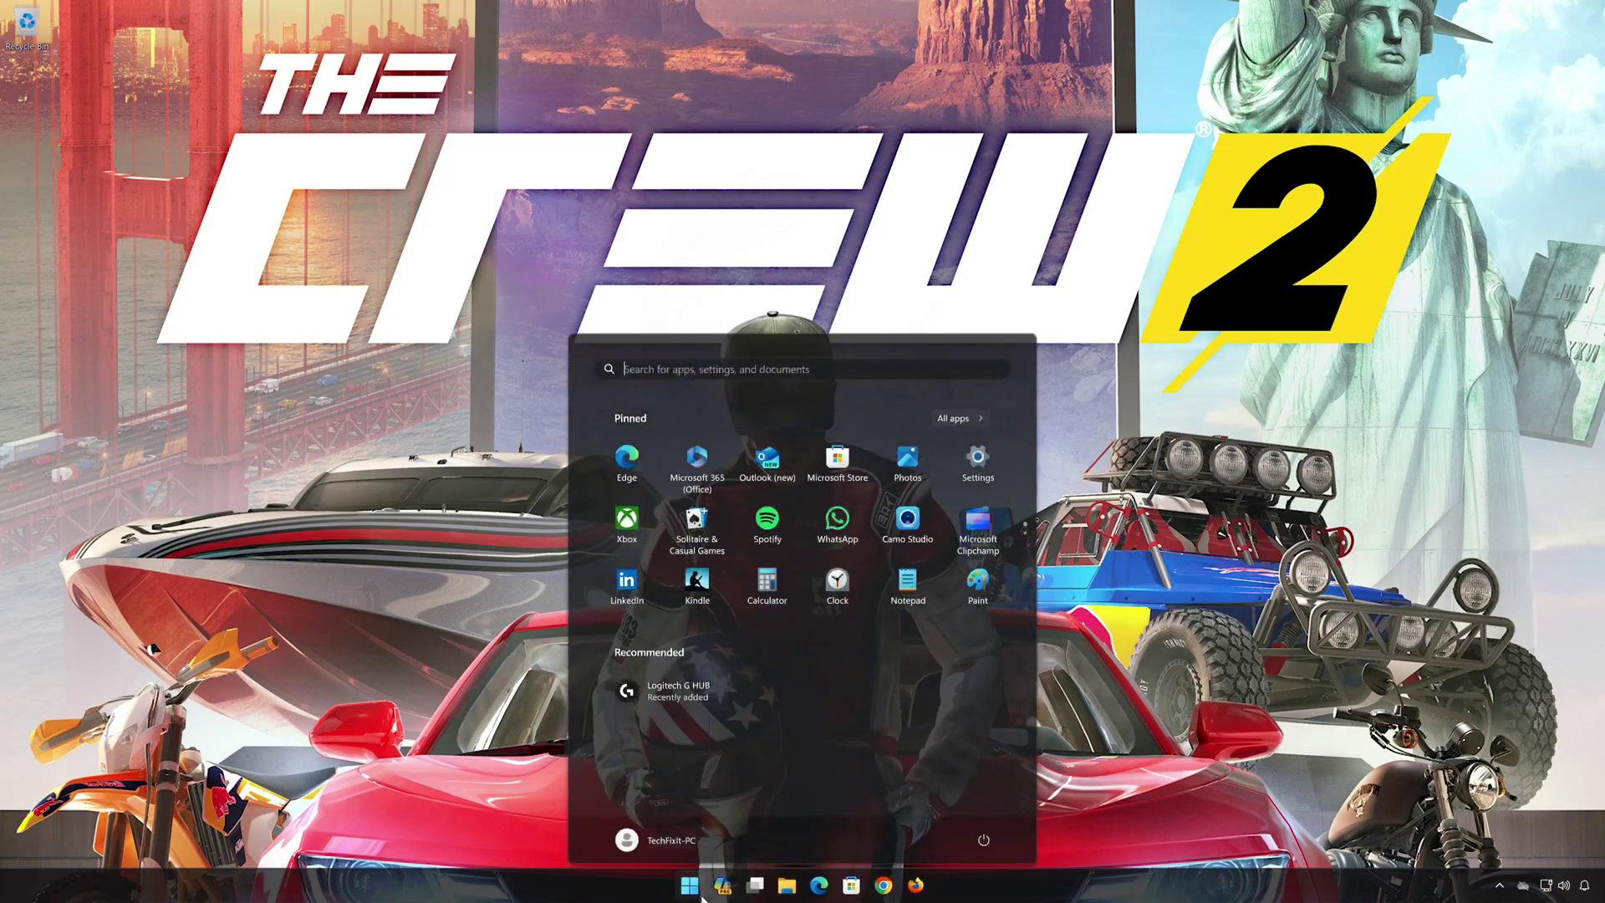
pyautogui.click(984, 832)
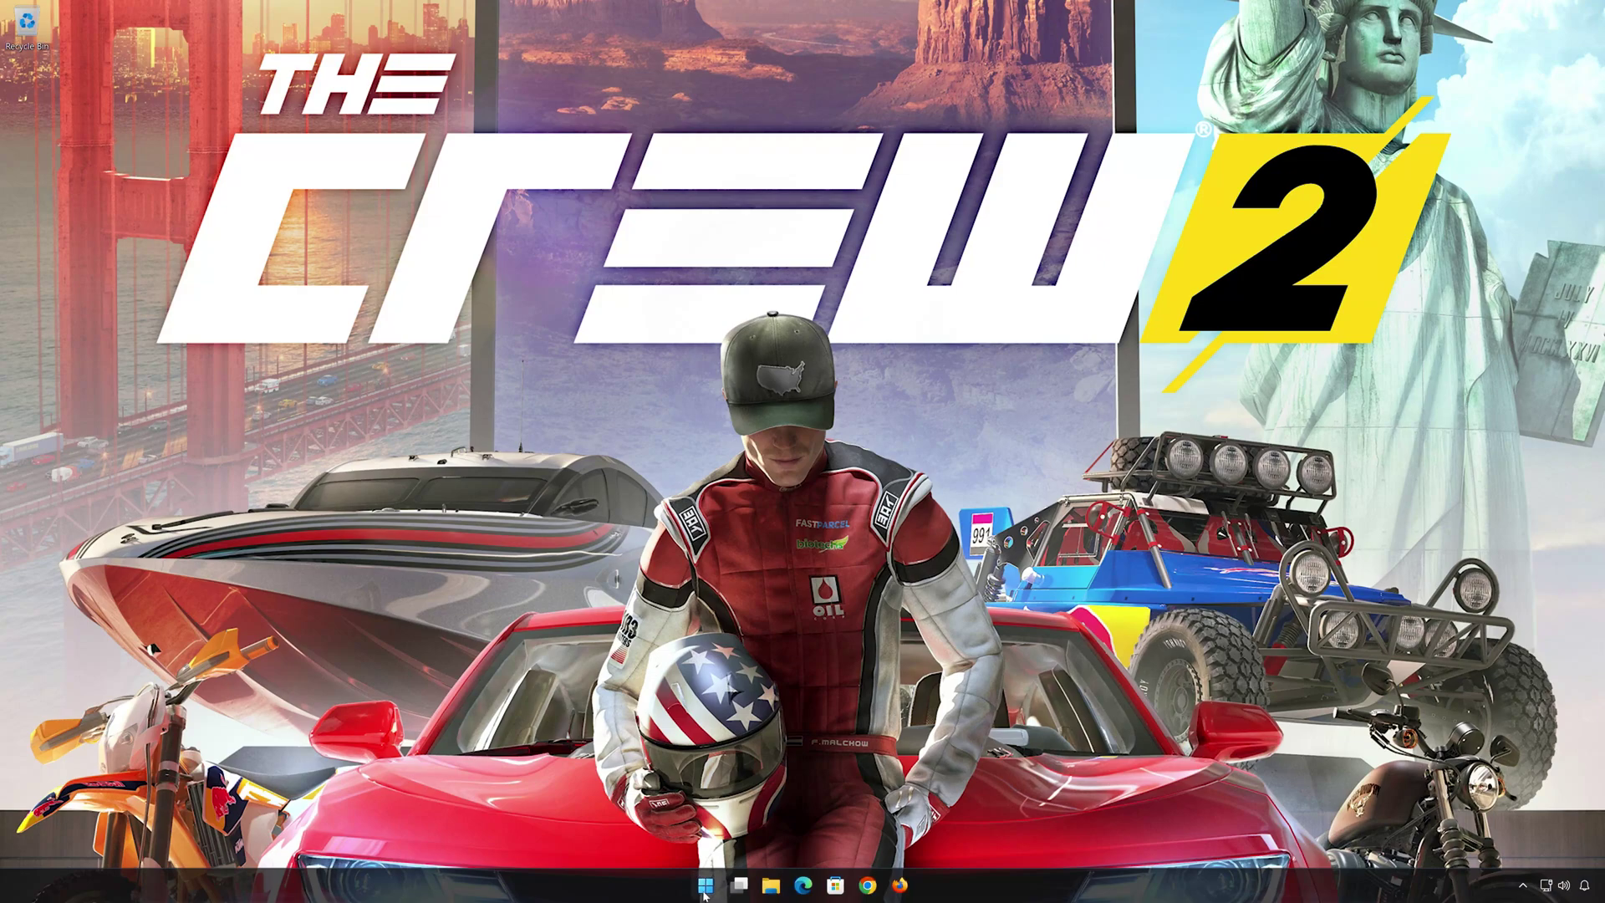
pyautogui.click(704, 886)
pyautogui.write('device manager')
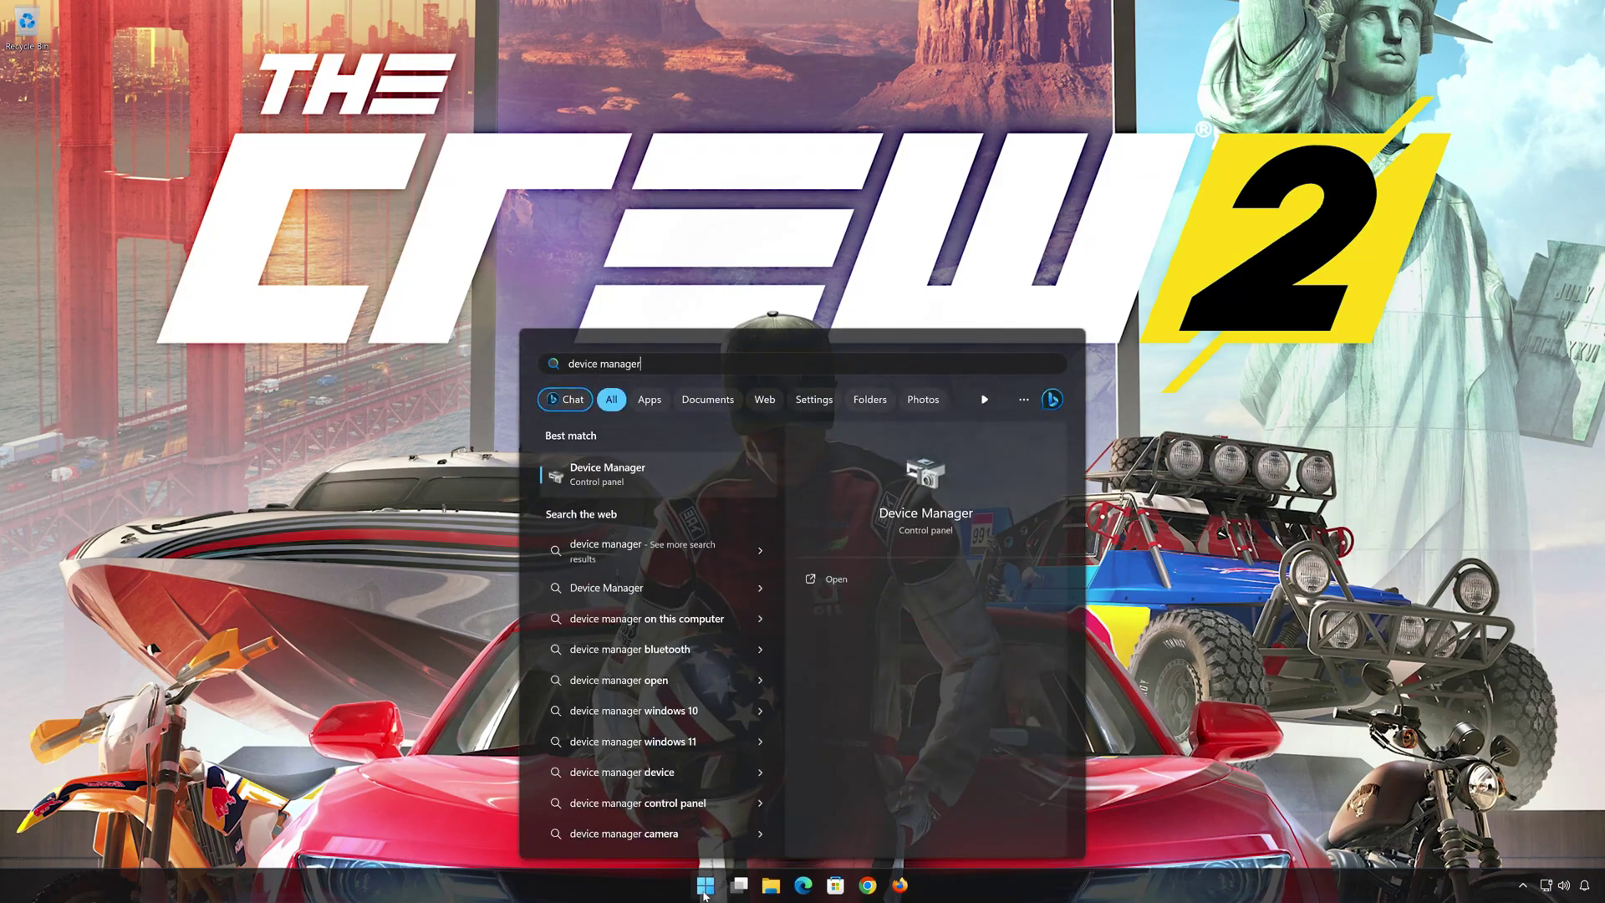
# Launch Device Manager and view properties of the Intel(R) 82574L adapter under Network adapters
pyautogui.click(656, 474)
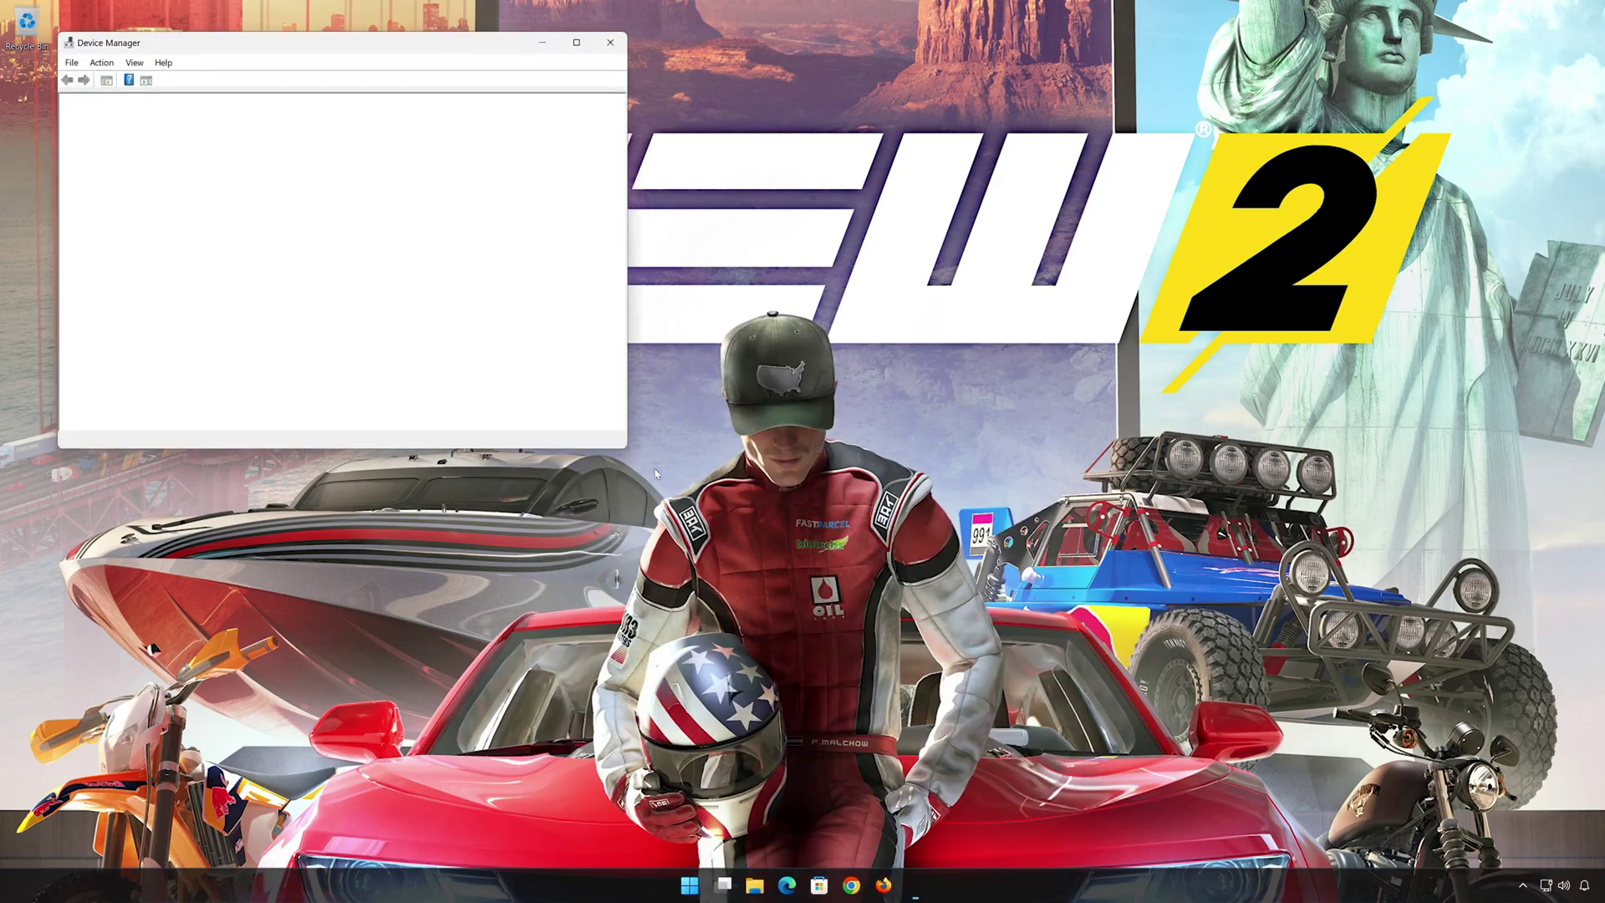
pyautogui.moveTo(403, 46); pyautogui.dragTo(889, 230)
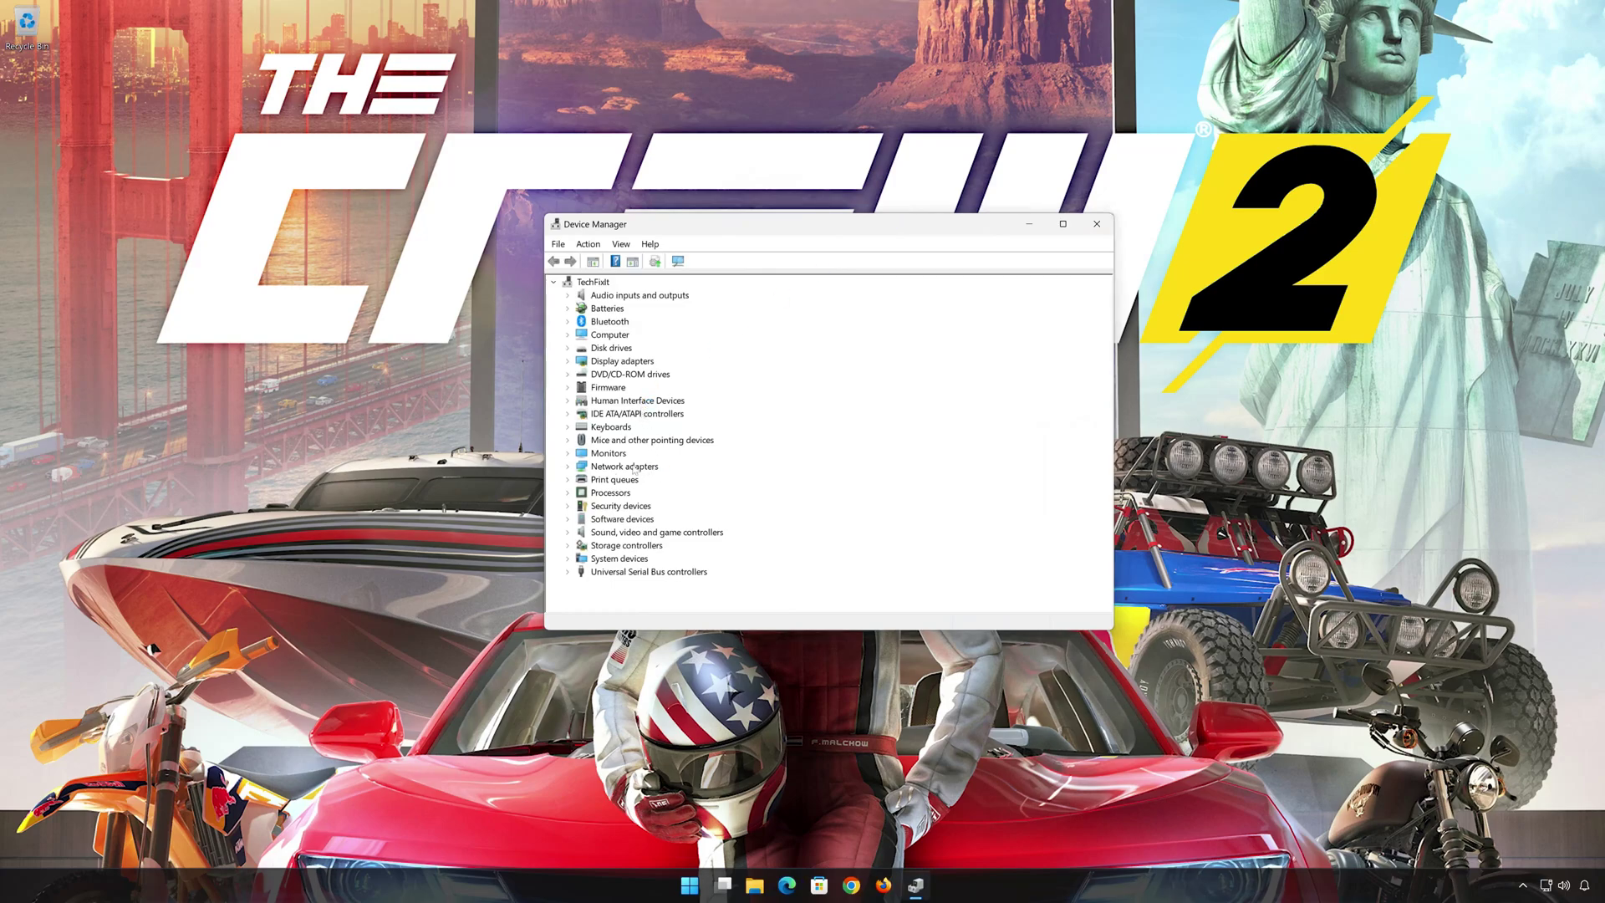
pyautogui.click(567, 468)
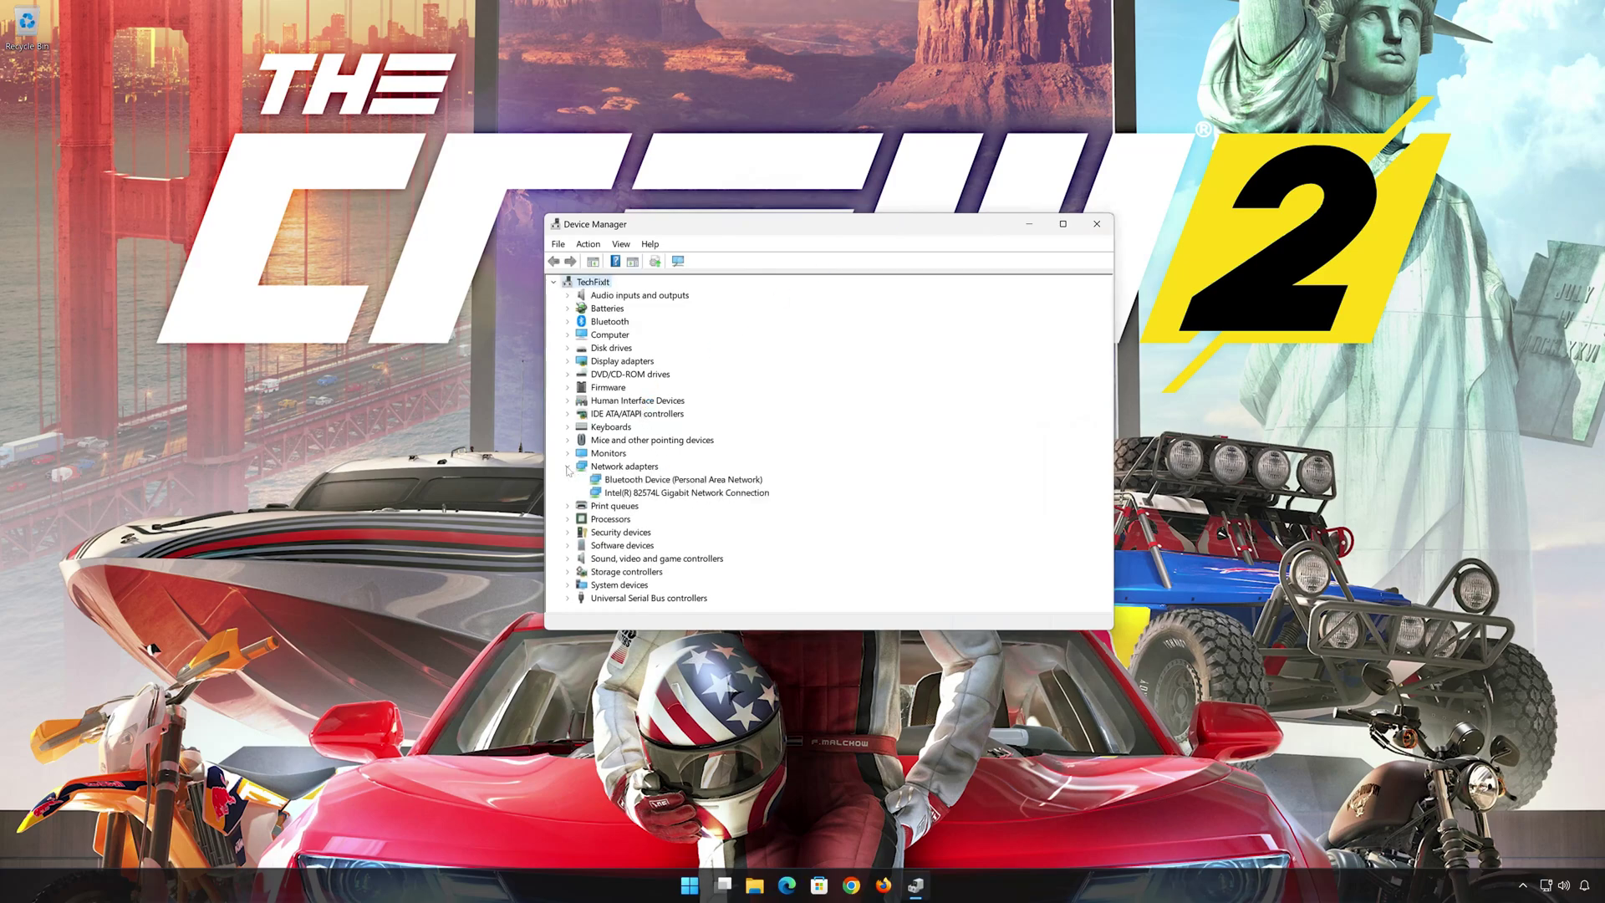
pyautogui.rightClick(627, 493)
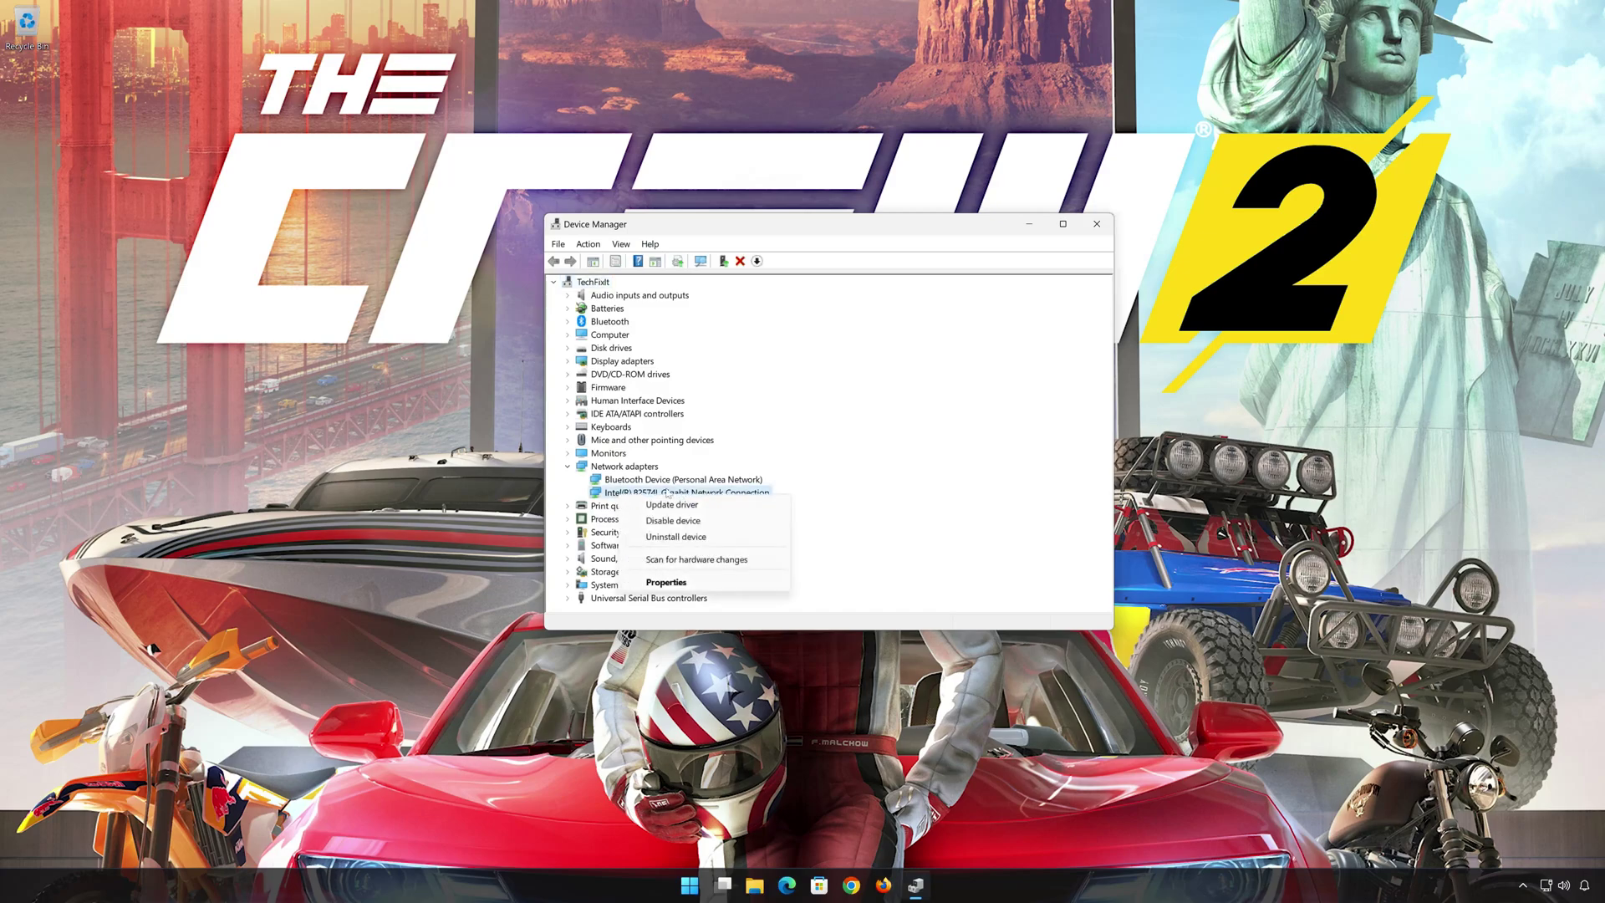
pyautogui.click(714, 584)
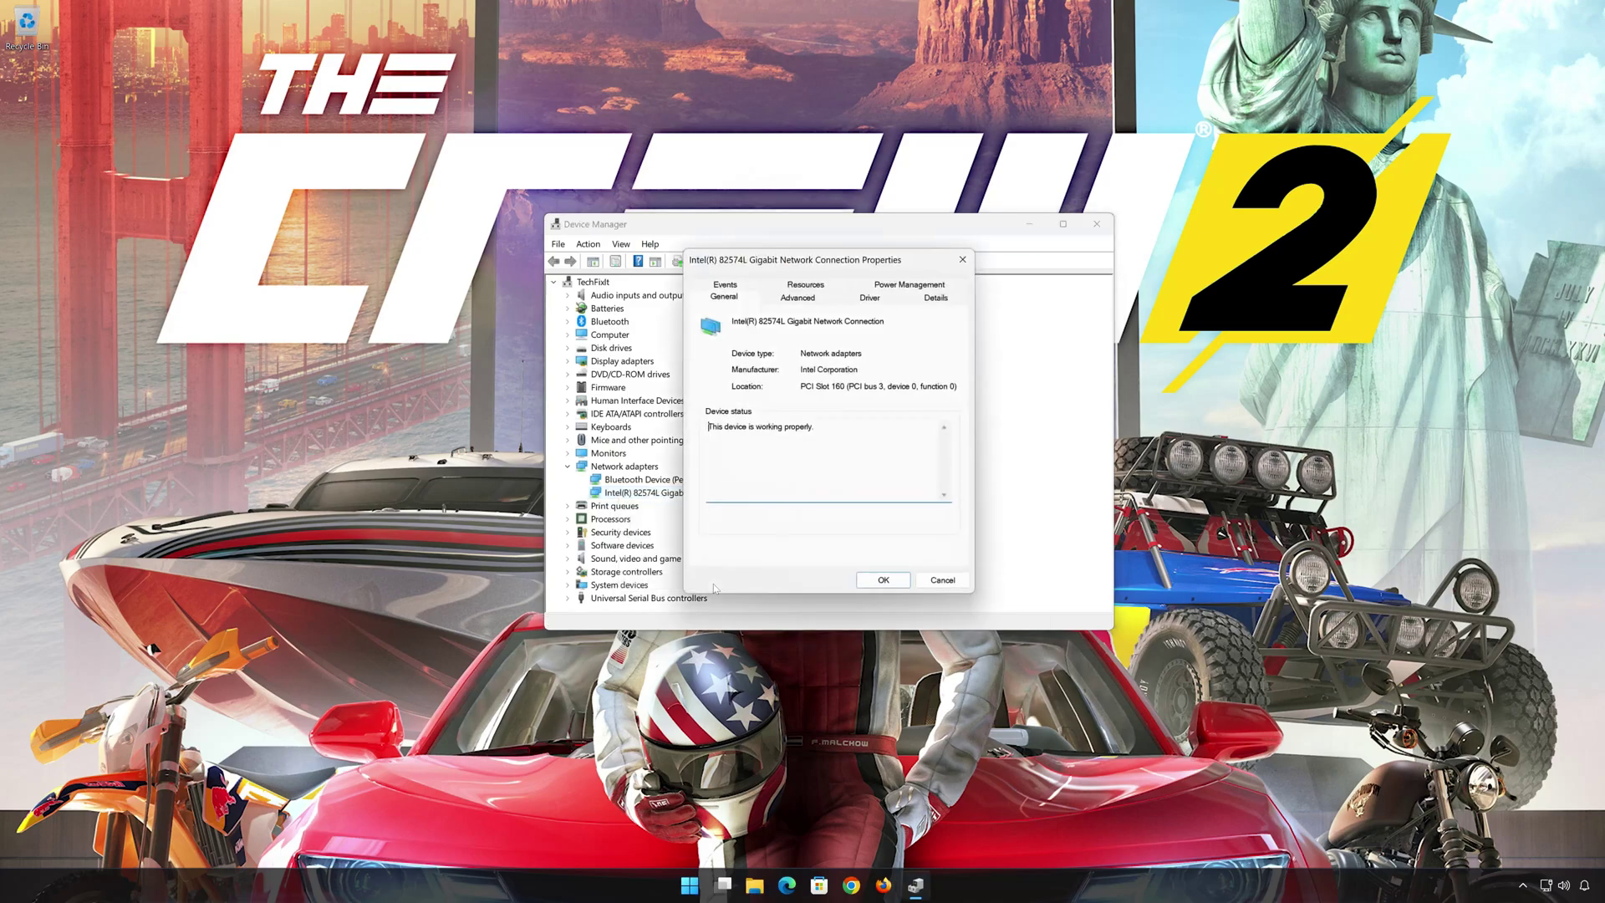
# Reinstall the Intel(R) 82574L driver (version 12.19.1.32) from the available drivers list, then close its properties
pyautogui.click(874, 300)
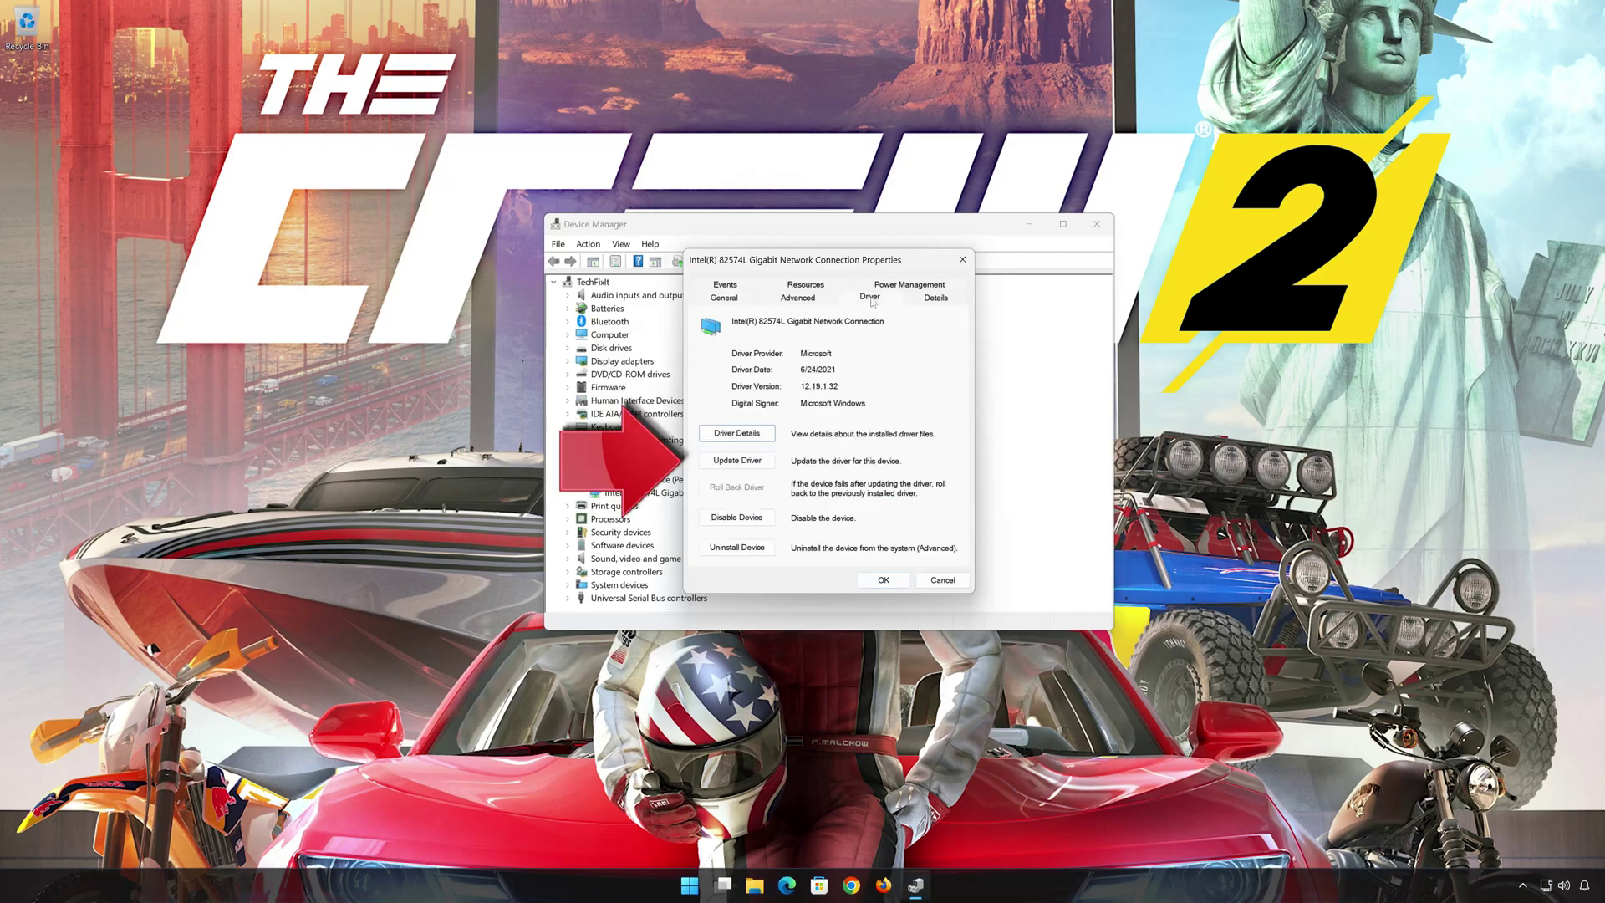
pyautogui.click(748, 469)
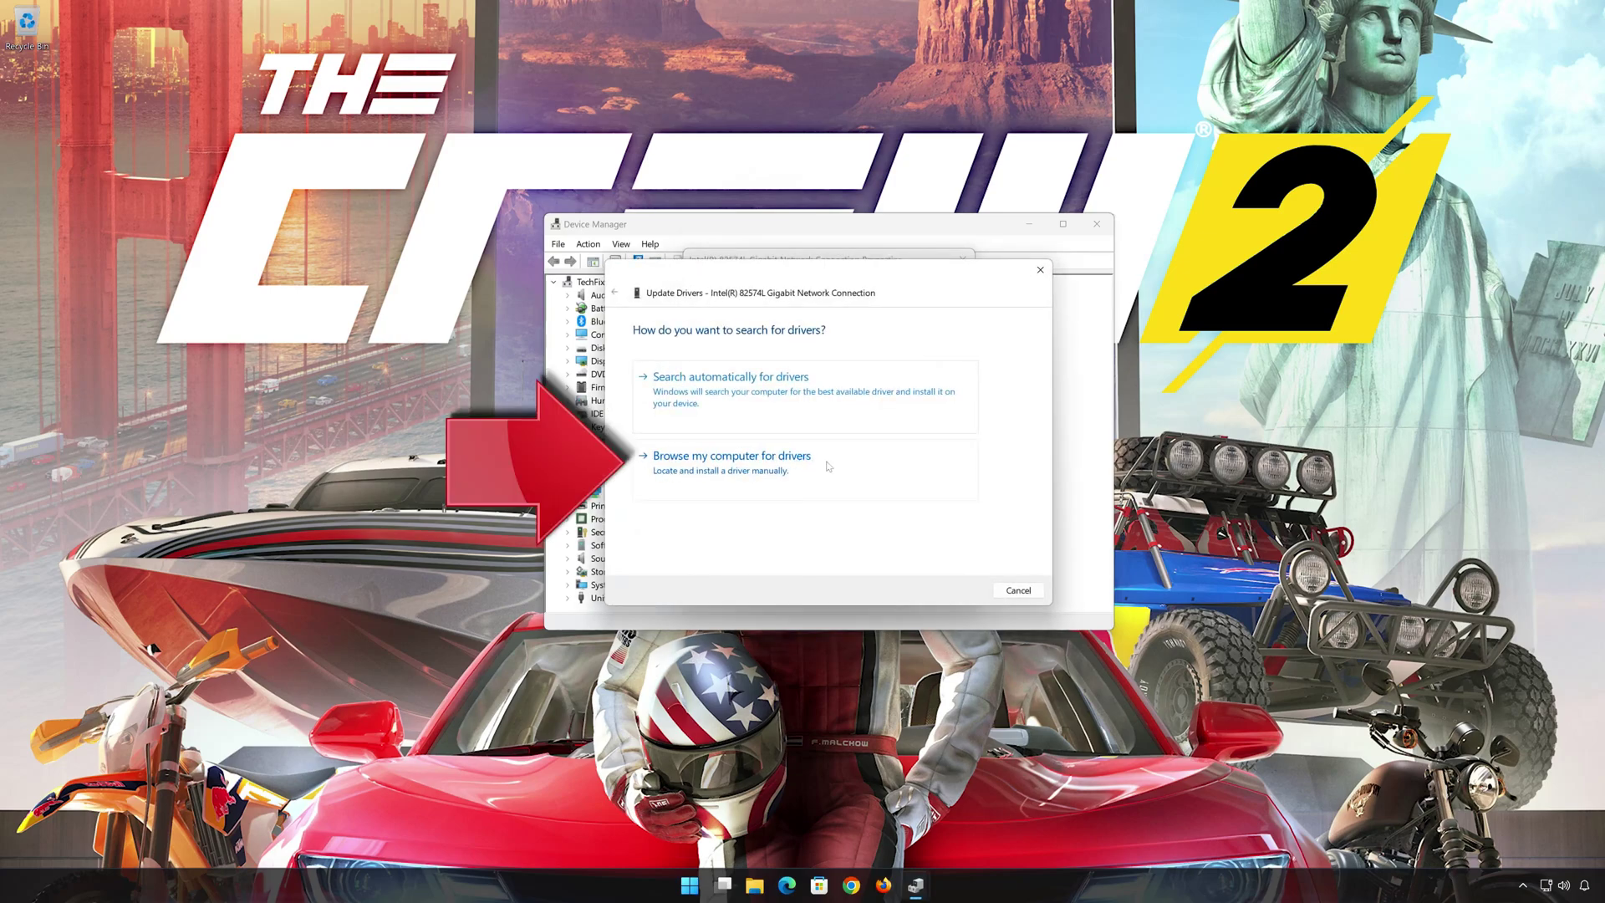
pyautogui.click(726, 462)
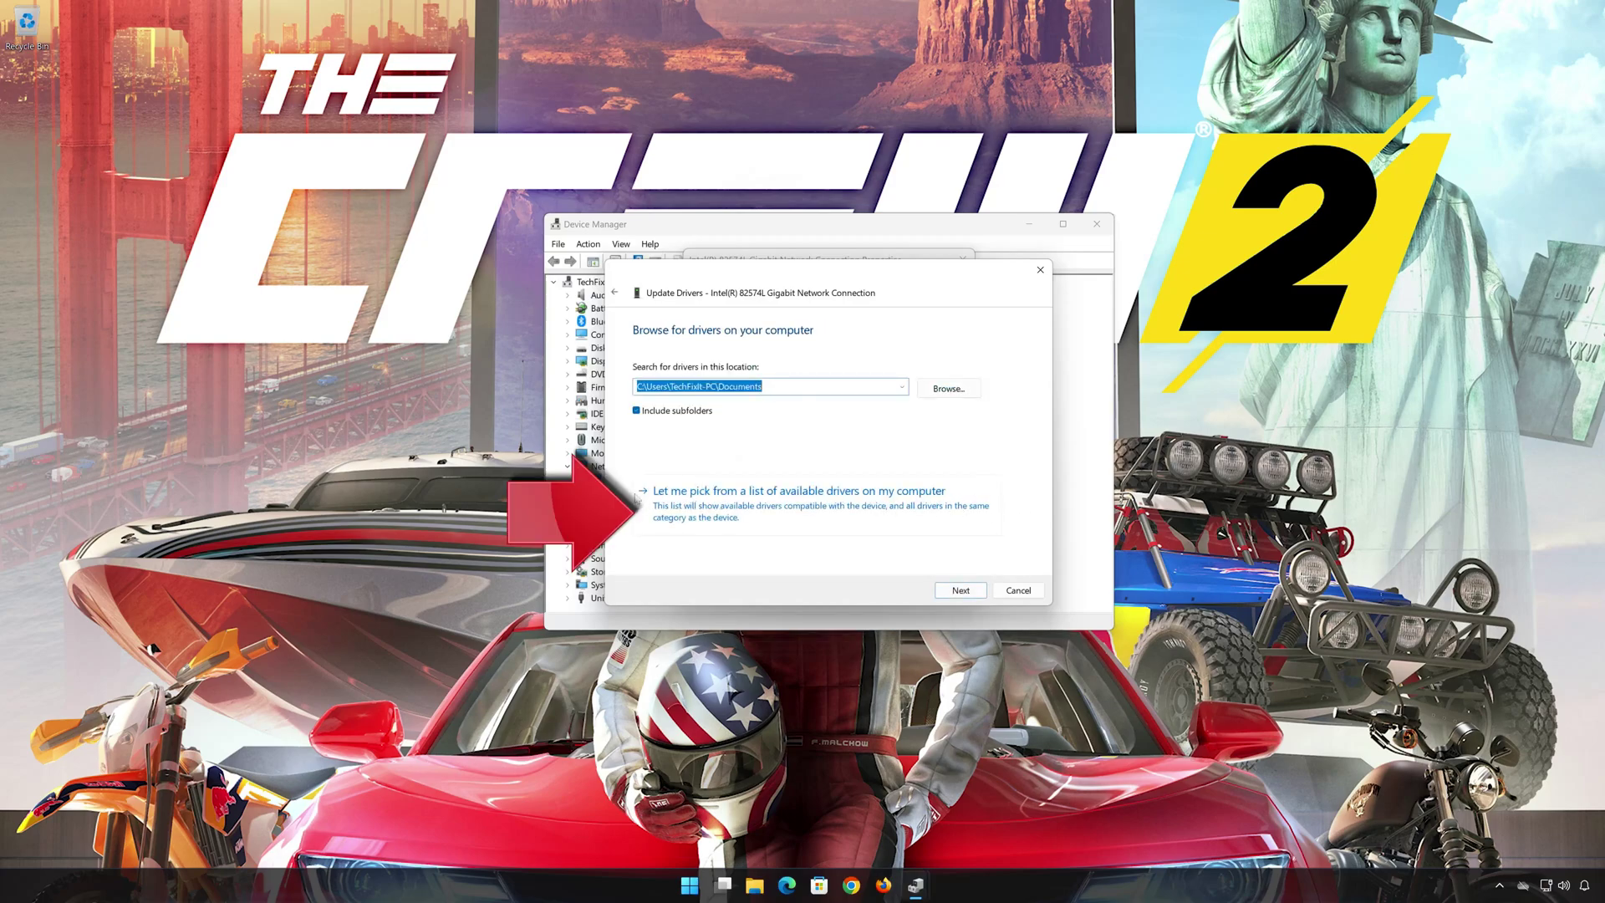
pyautogui.click(774, 507)
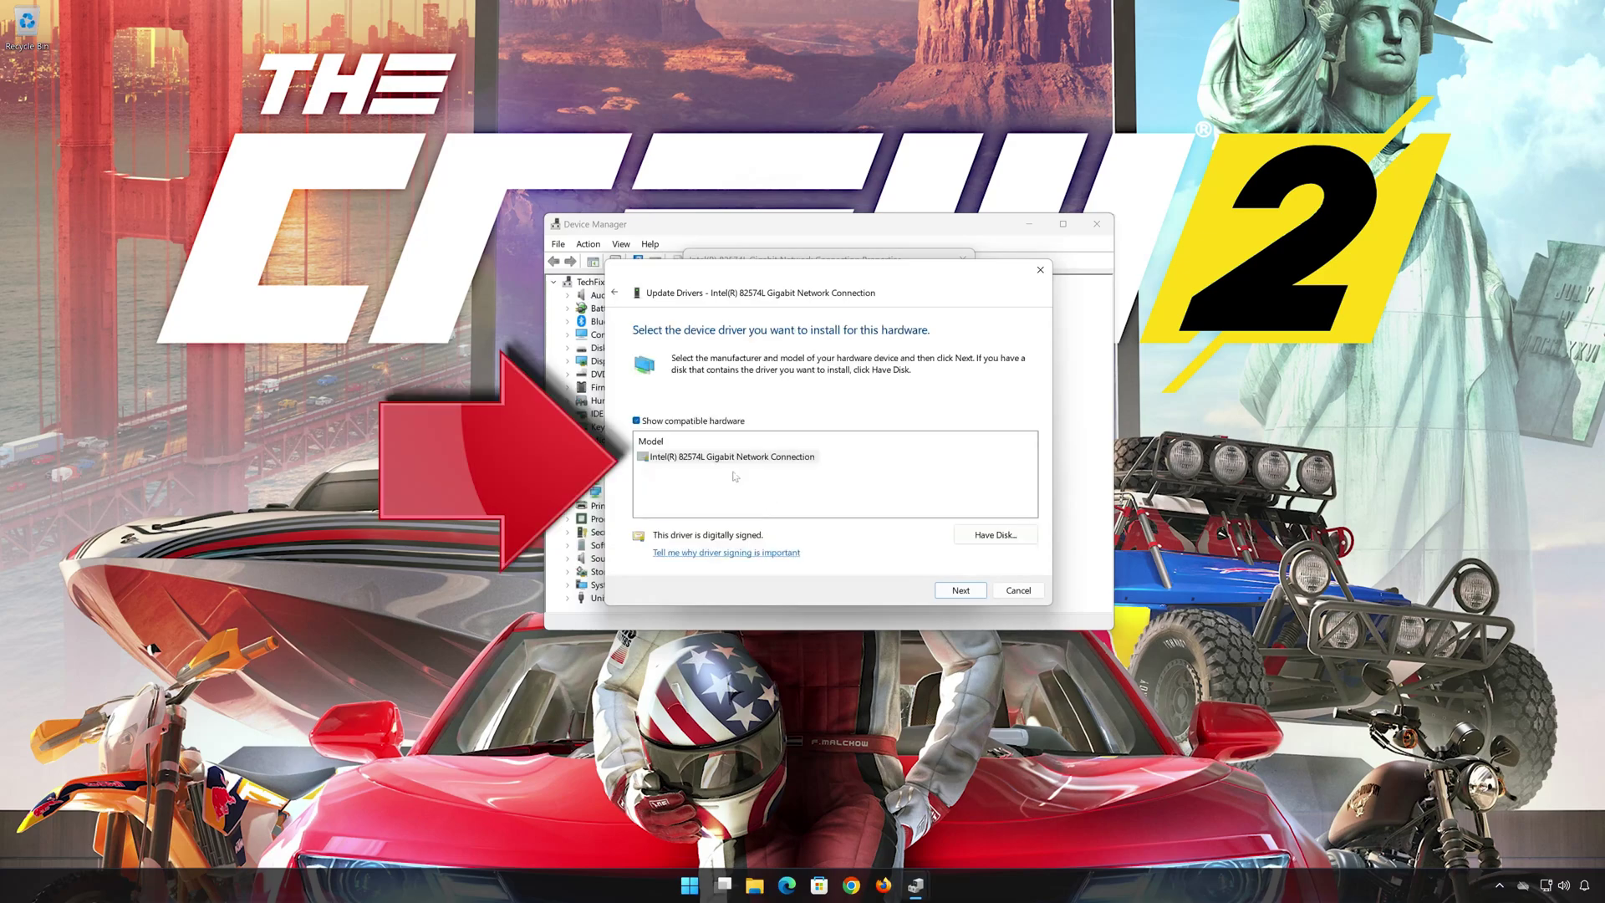
pyautogui.click(672, 459)
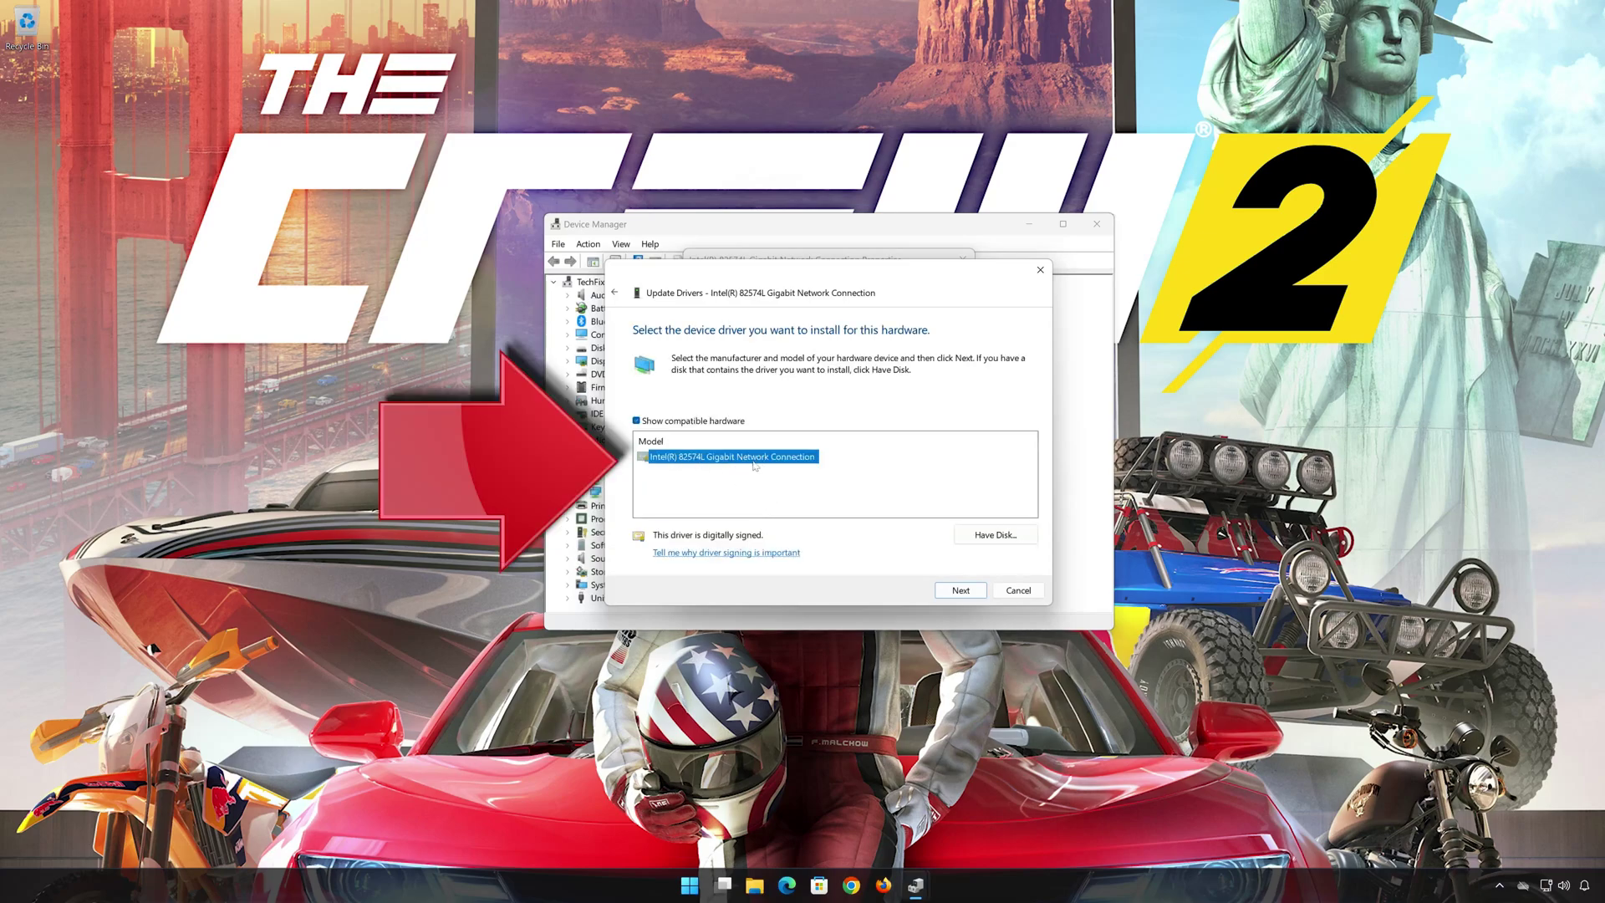
pyautogui.click(962, 590)
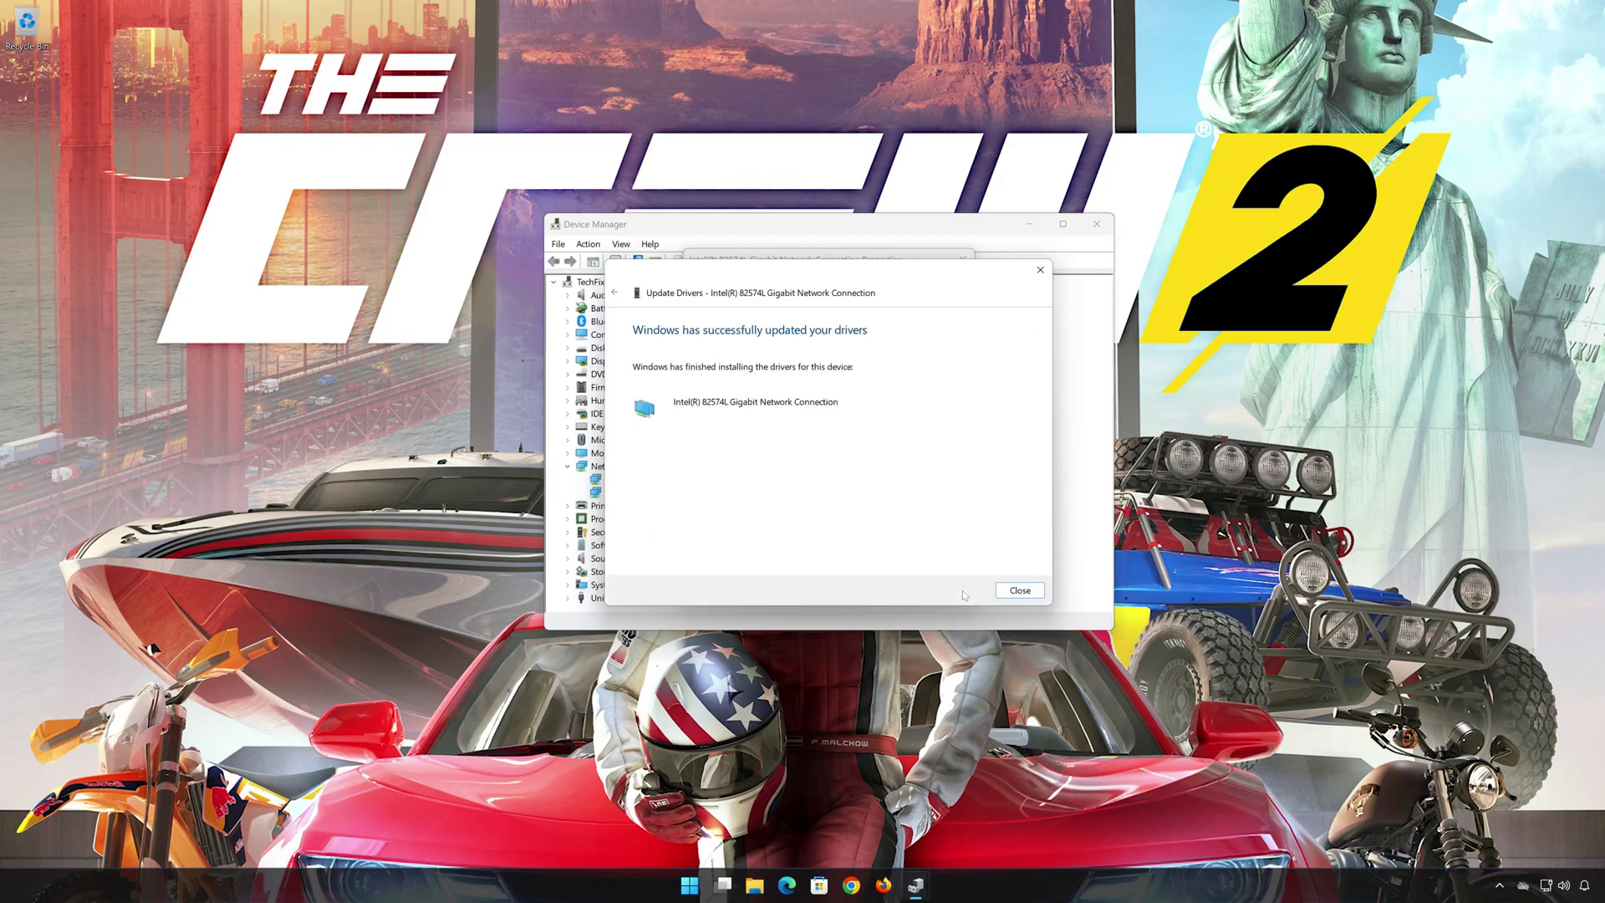
pyautogui.click(1018, 591)
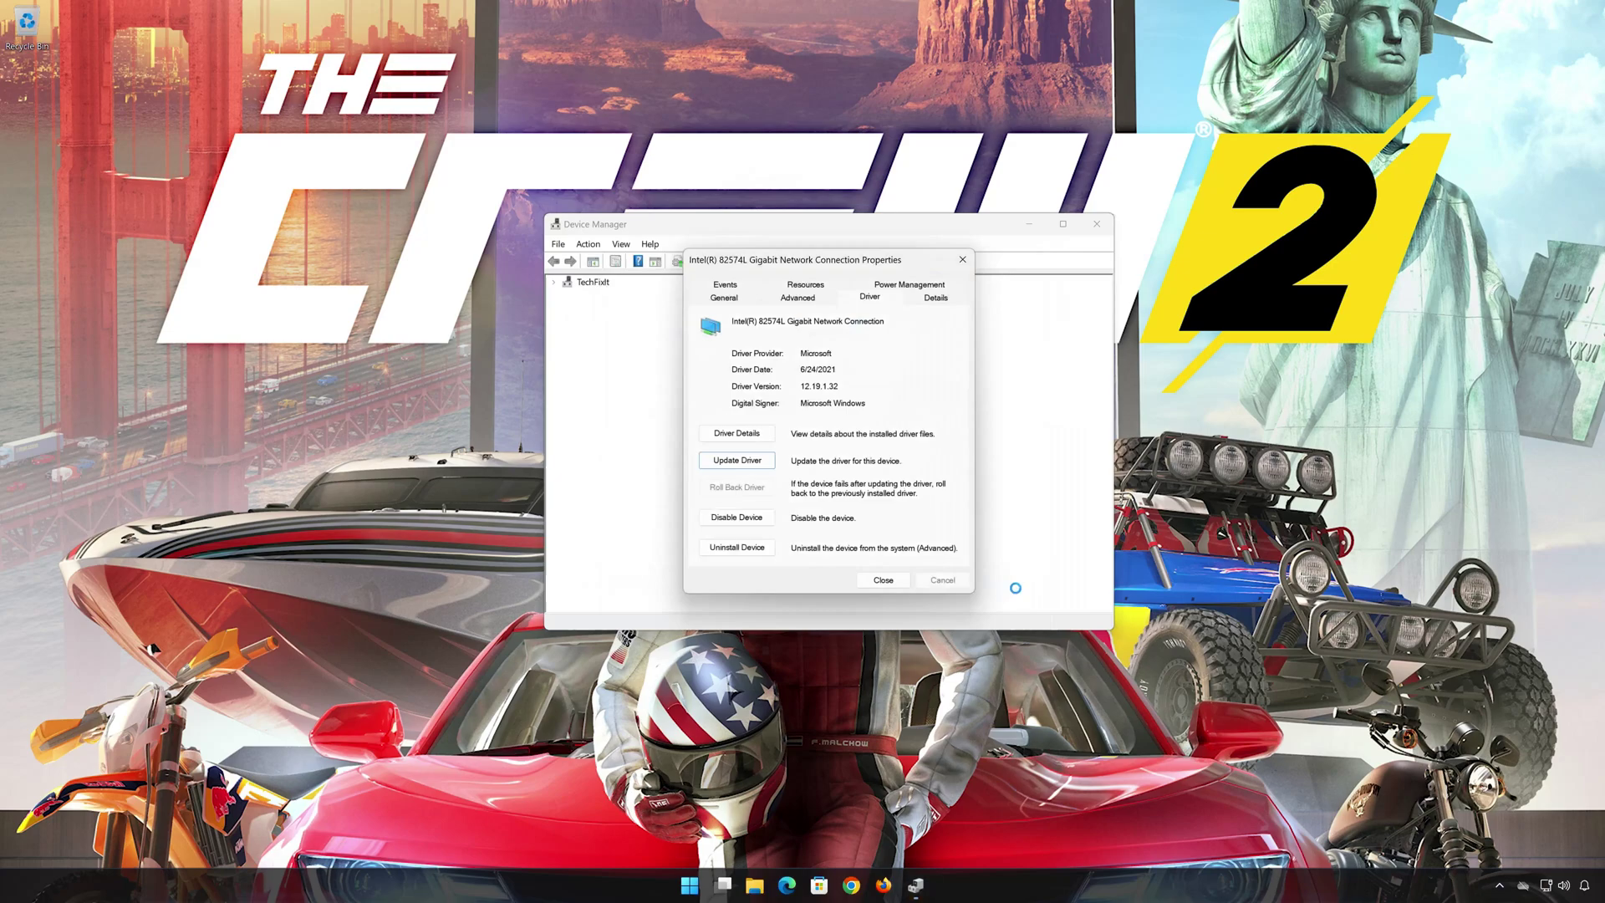
pyautogui.click(884, 581)
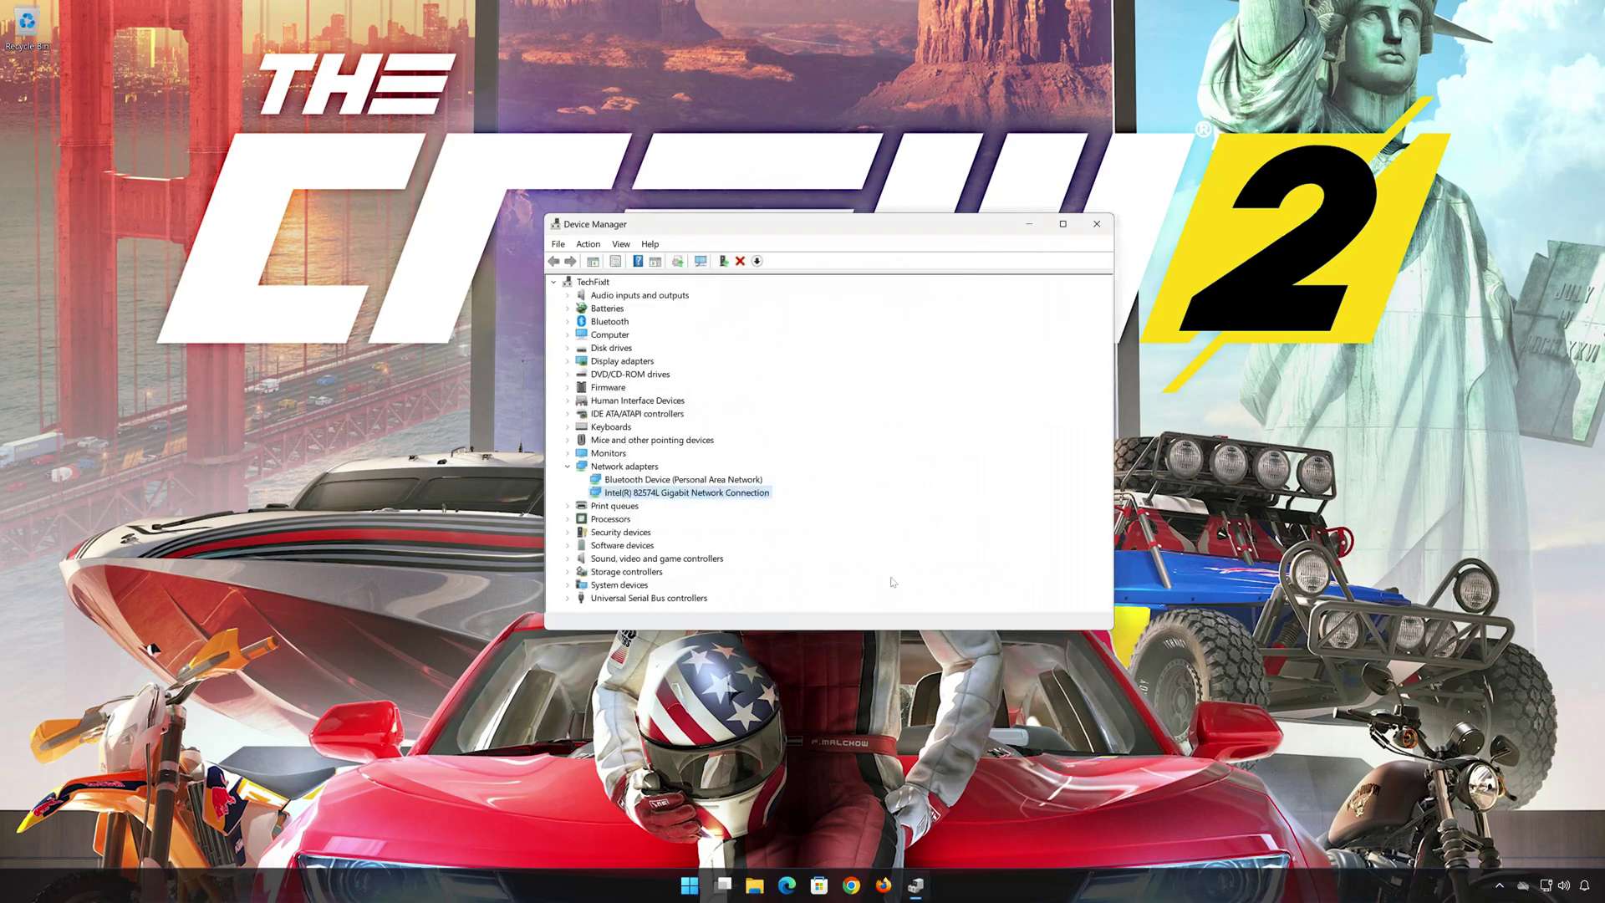
# Close Device Manager and restart the computer from the Start menu power options
pyautogui.click(1096, 224)
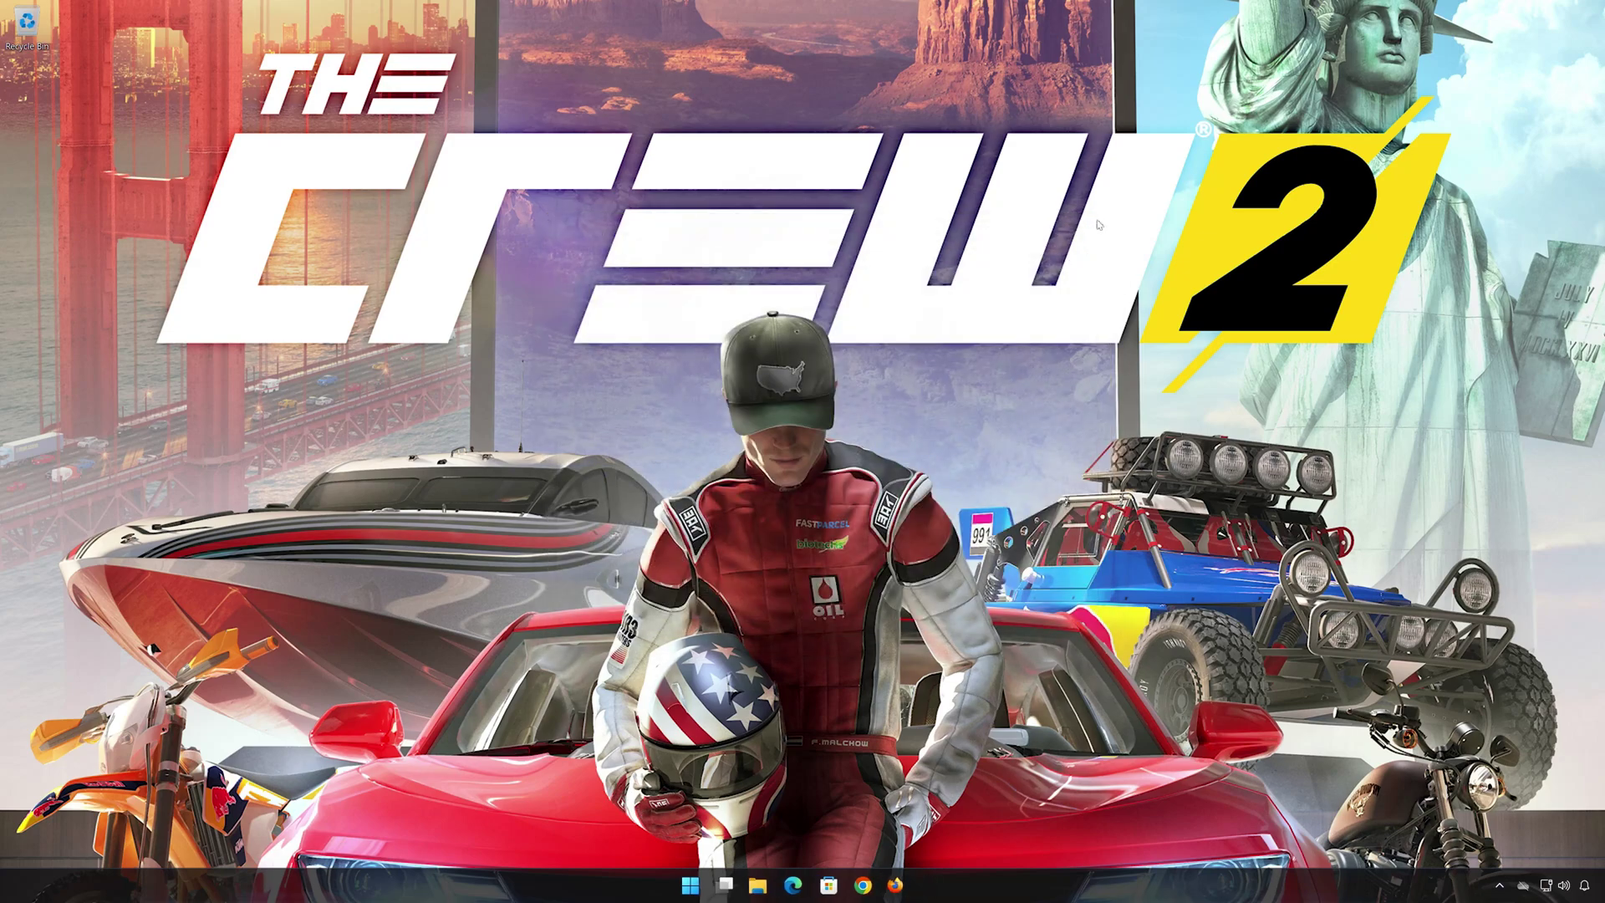
pyautogui.click(705, 885)
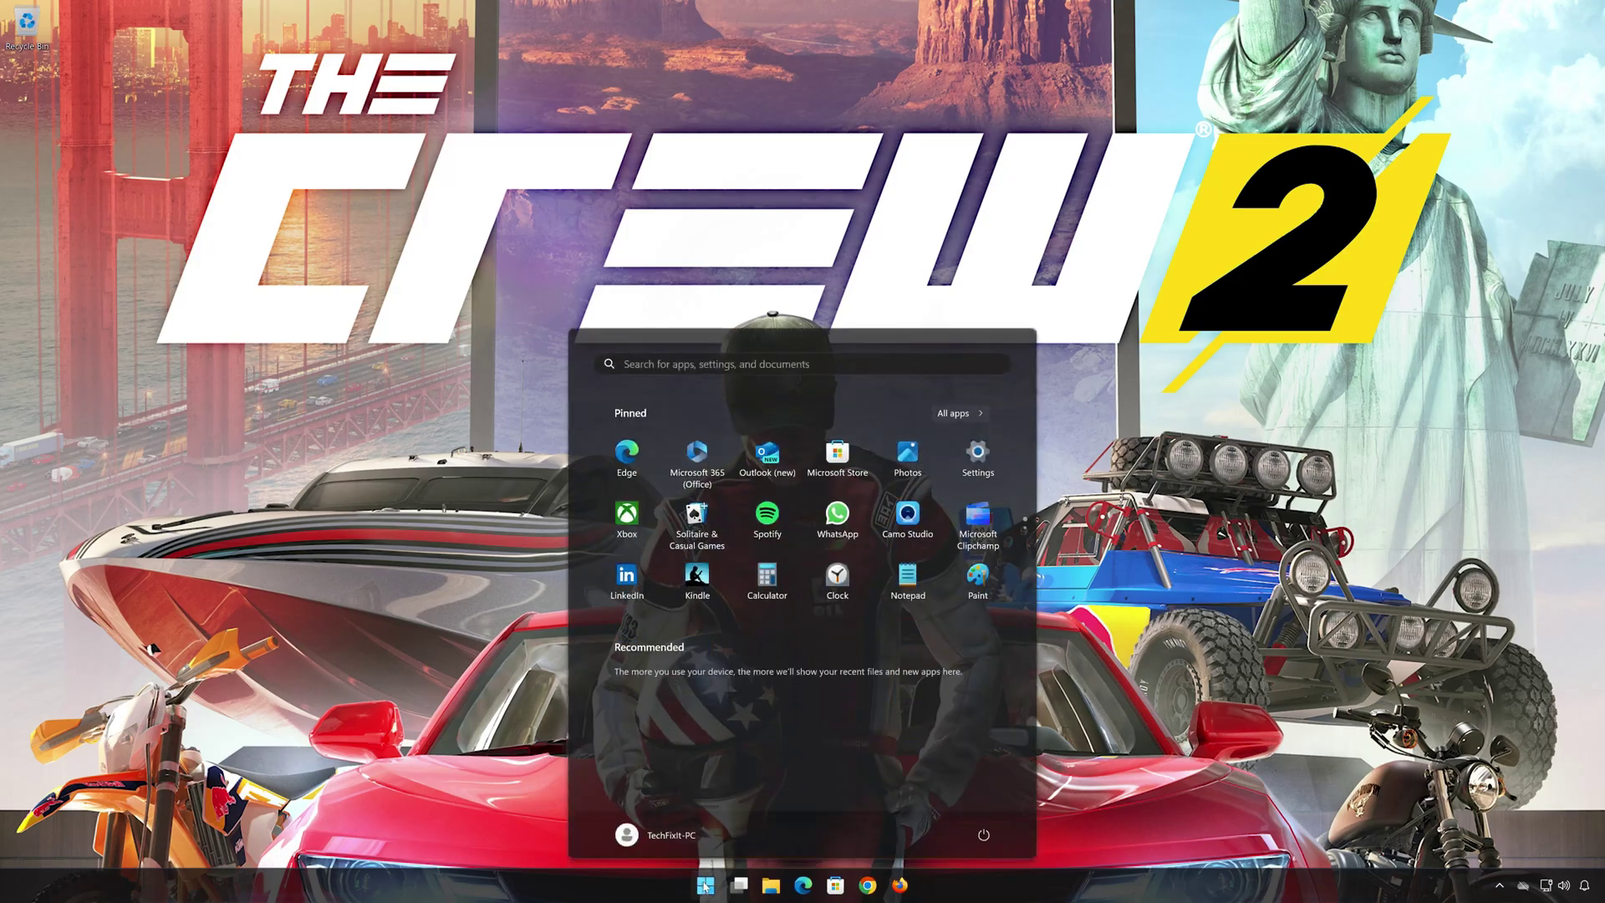
pyautogui.click(984, 836)
pyautogui.click(990, 810)
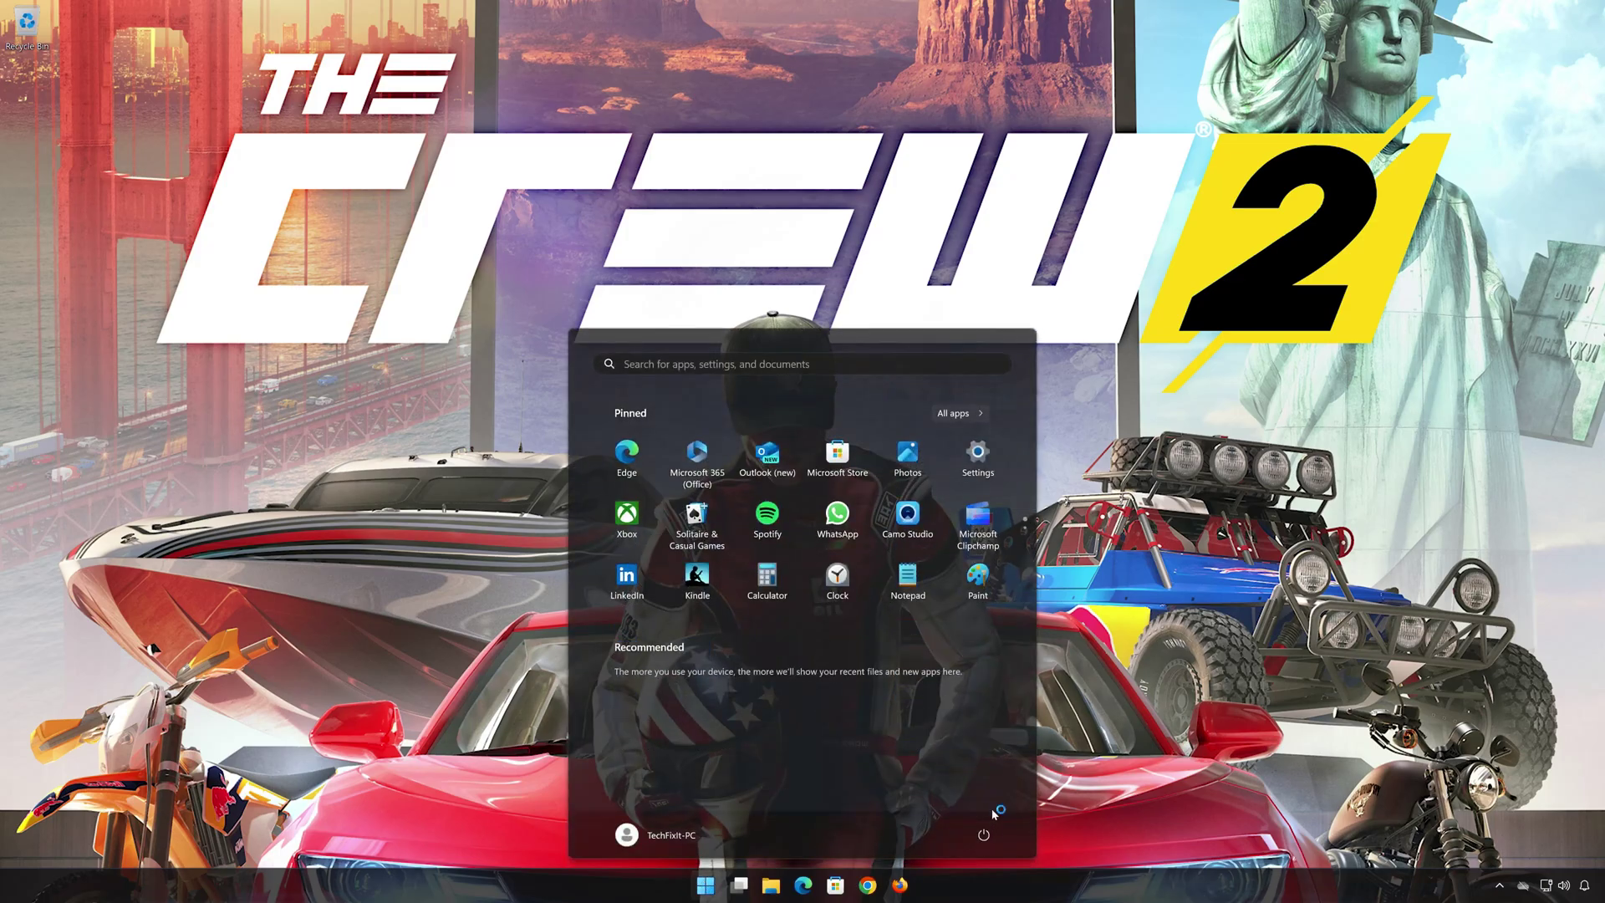